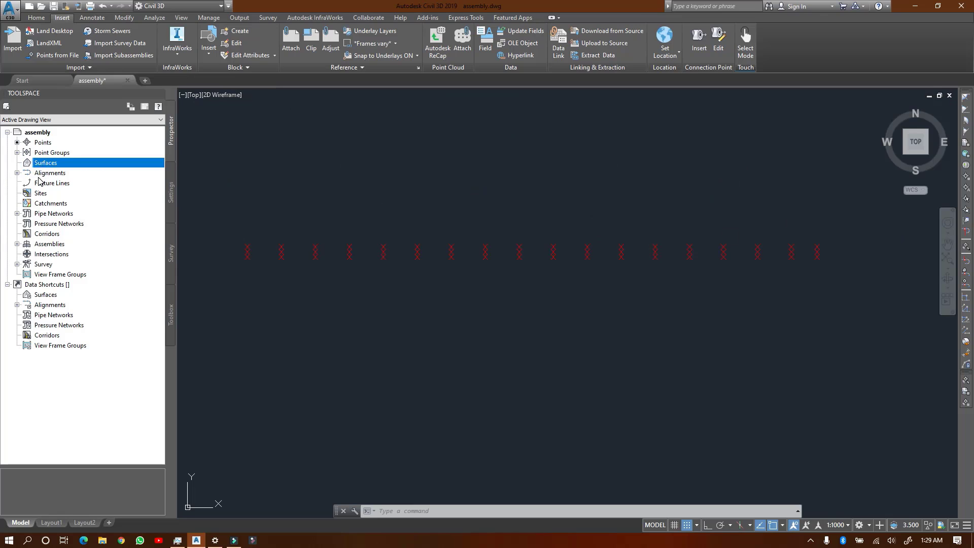
# - Start a new alignment named MAIN ROAD and accept its creation settings
pyautogui.click(36, 17)
pyautogui.click(206, 31)
pyautogui.click(249, 47)
pyautogui.write('MAIN')
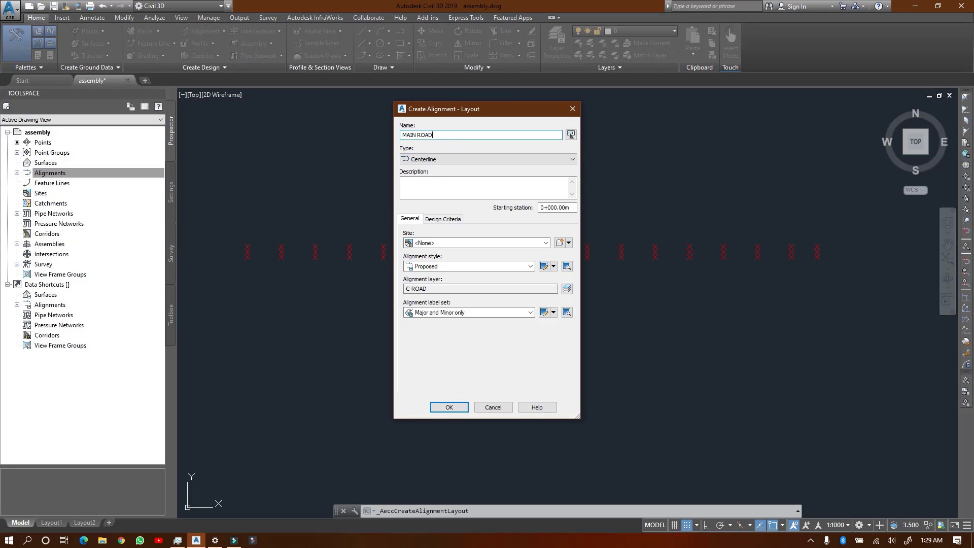
pyautogui.write(' ROAD')
pyautogui.click(446, 312)
pyautogui.click(449, 406)
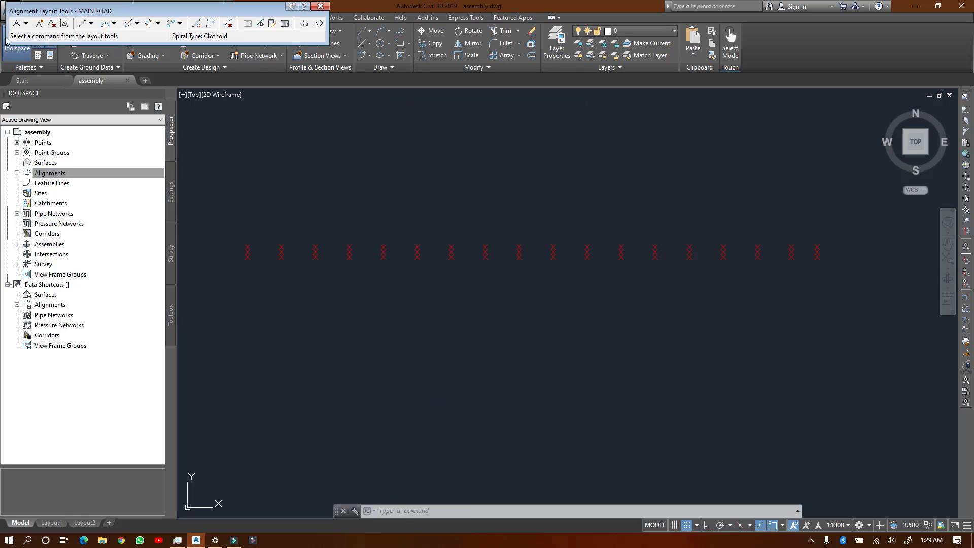
# - Draw MAIN ROAD as tangents with no curves through the row of survey markers
pyautogui.click(16, 24)
pyautogui.scroll(5, 223, 239)
pyautogui.click(230, 245)
pyautogui.scroll(-3, 504, 256)
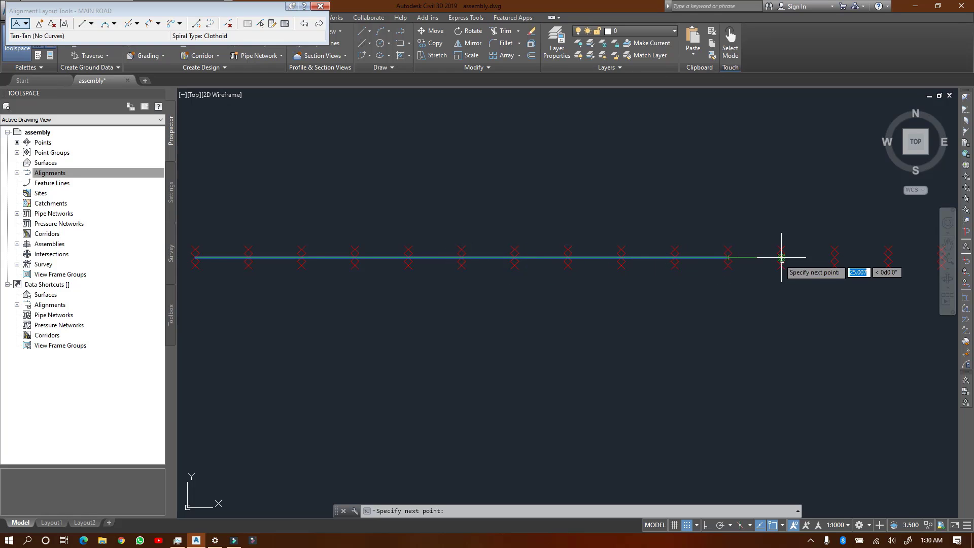
pyautogui.moveTo(871, 270); pyautogui.dragTo(523, 326, button='middle')
pyautogui.click(378, 312)
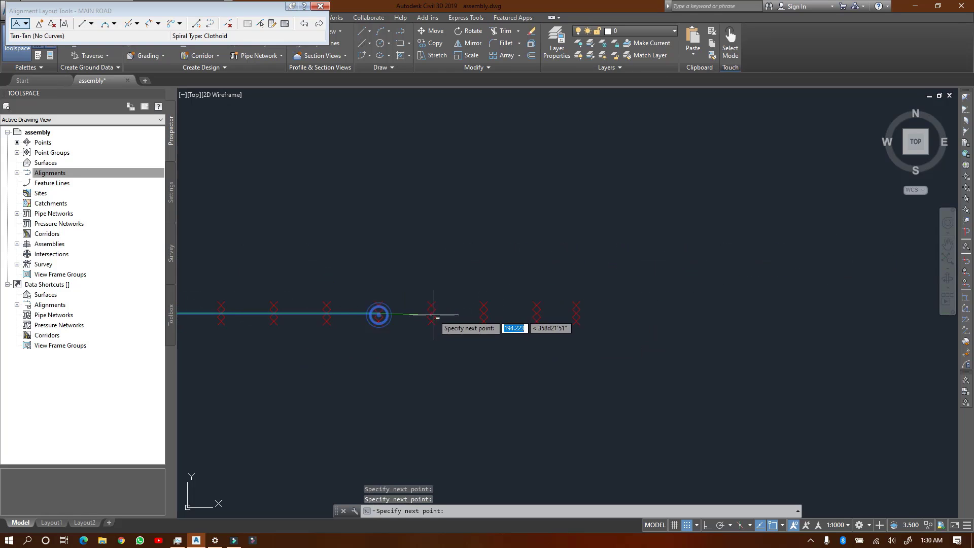
pyautogui.click(592, 324)
pyautogui.press('Return')
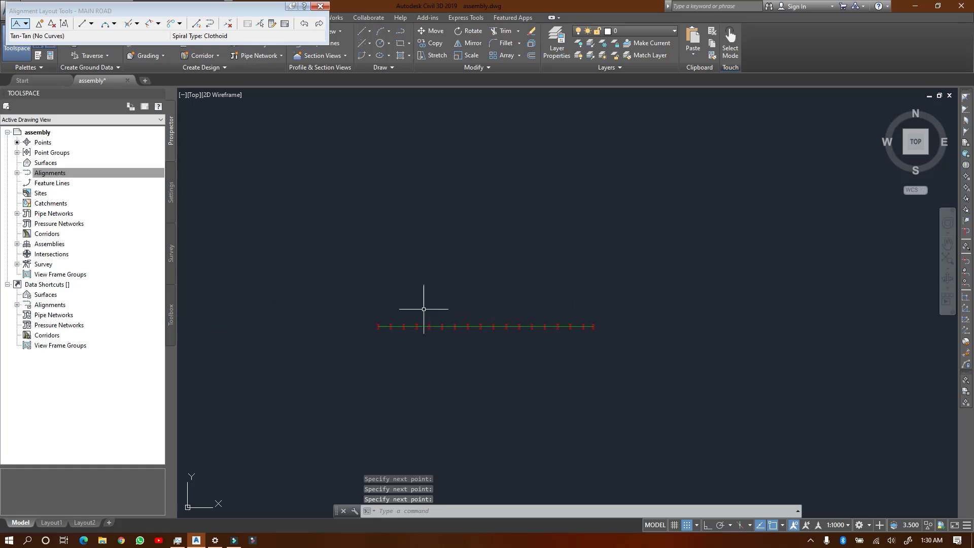
# - Create a new TIN surface named EXISITNG GROUND
pyautogui.rightClick(30, 162)
pyautogui.click(55, 169)
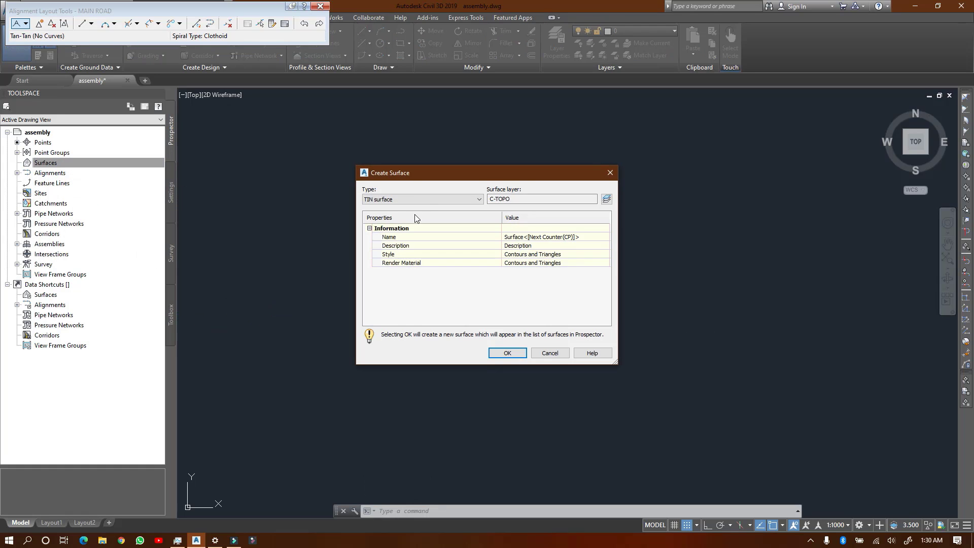
pyautogui.click(535, 236)
pyautogui.write('EXISITNG GROUND')
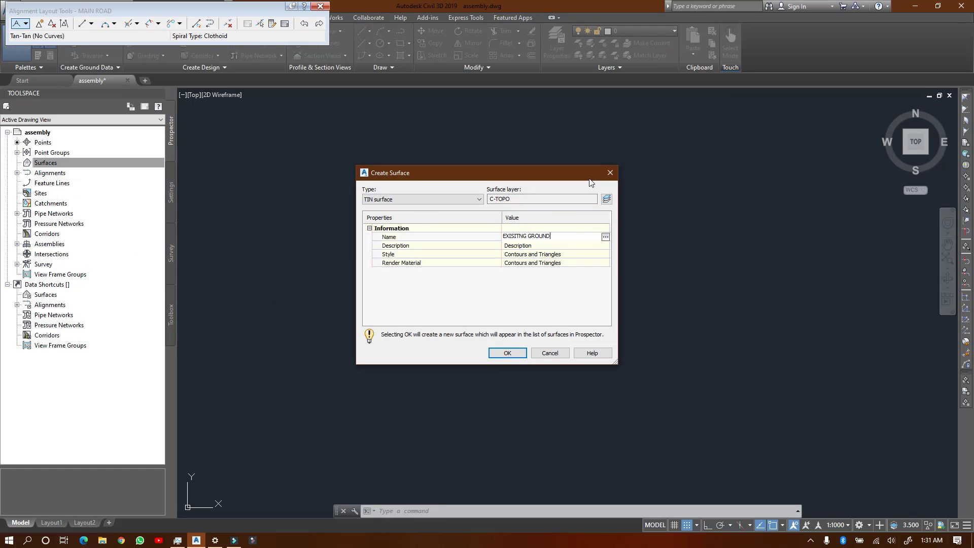
pyautogui.click(507, 353)
# - Add the _All Points point group to the EXISITNG GROUND surface definition
pyautogui.click(27, 172)
pyautogui.click(37, 203)
pyautogui.rightClick(71, 274)
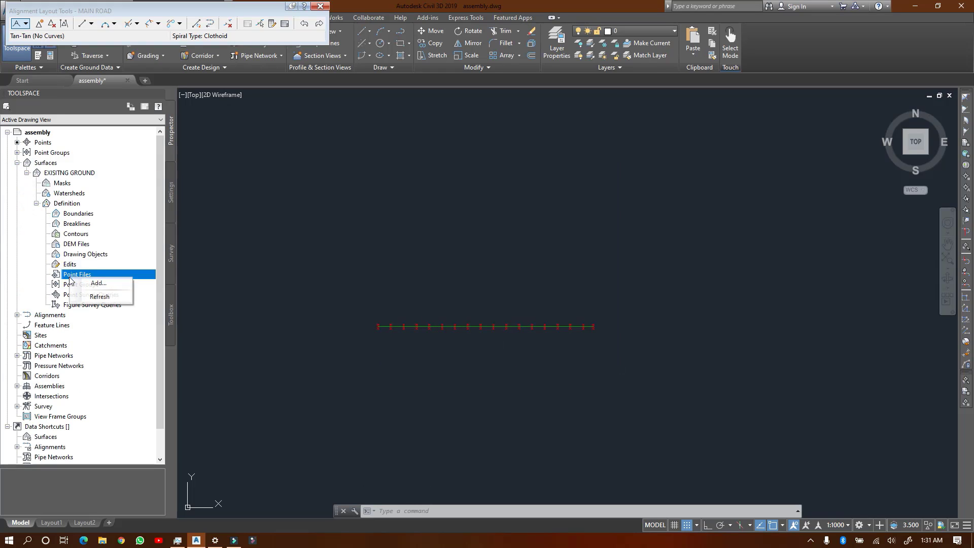
pyautogui.click(98, 283)
pyautogui.click(424, 257)
pyautogui.click(424, 317)
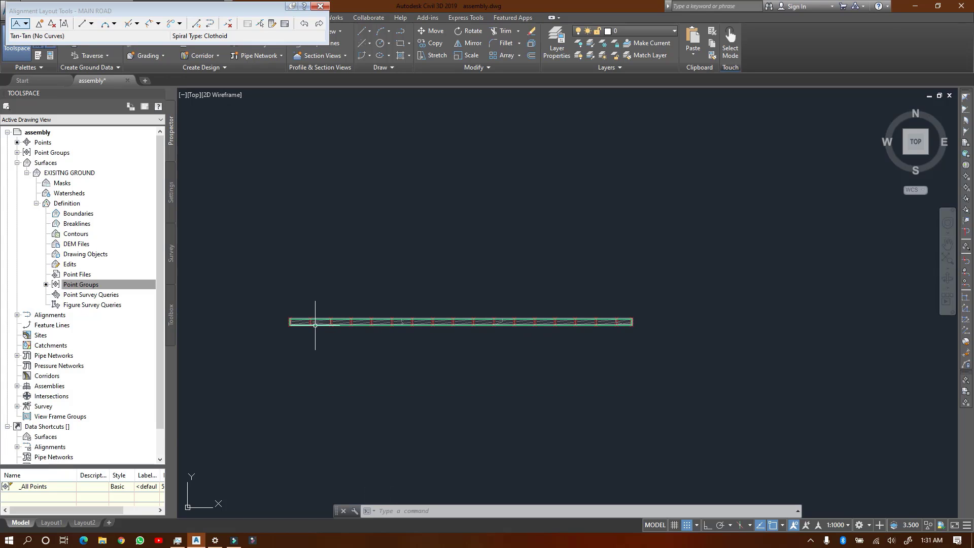
pyautogui.scroll(2, 314, 326)
pyautogui.scroll(2, 314, 332)
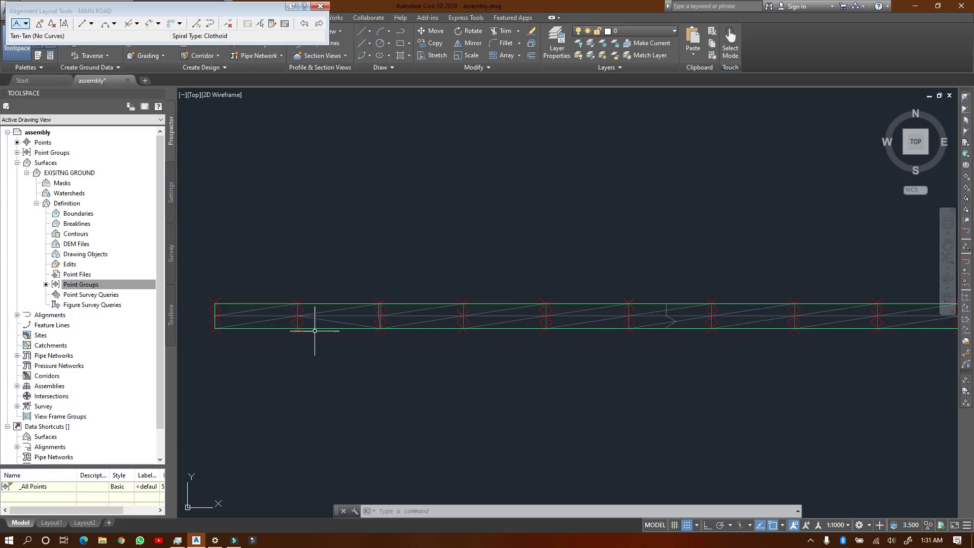
pyautogui.scroll(-2, 315, 325)
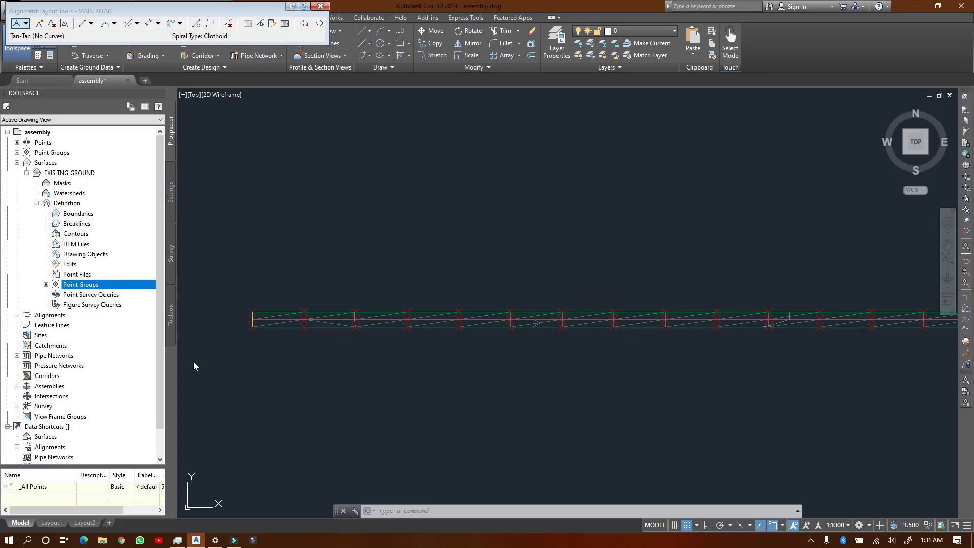
# - Expand Alignments in Prospector and select the MAIN ROAD centerline alignment
pyautogui.click(27, 173)
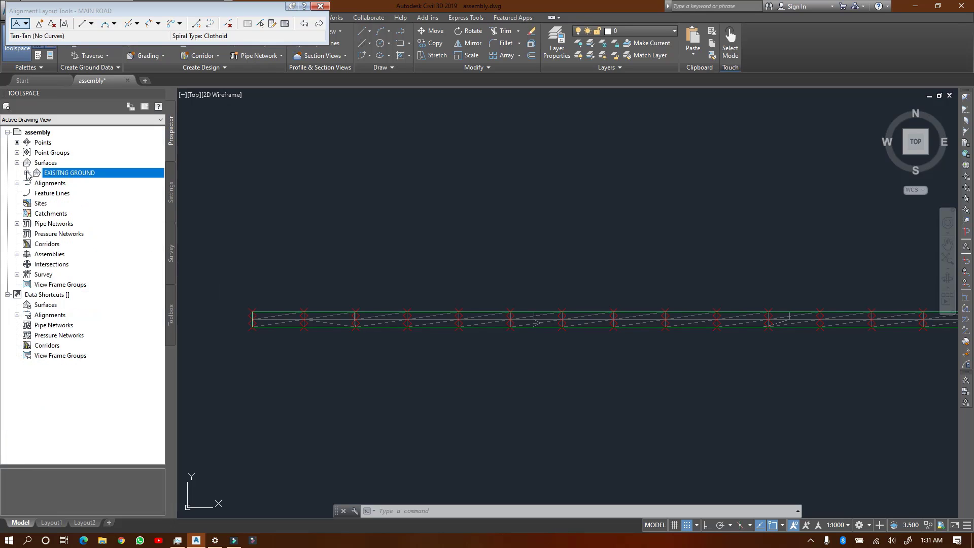
pyautogui.click(18, 183)
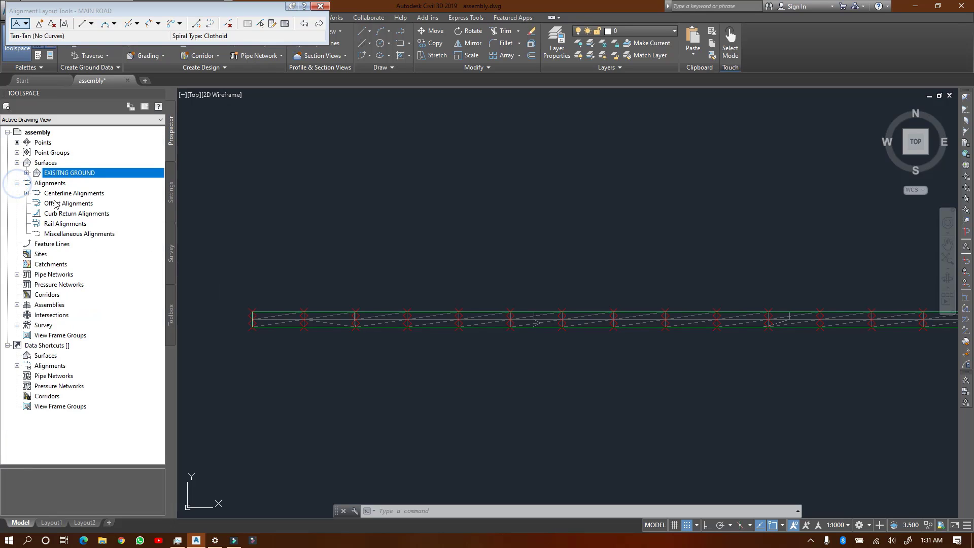
pyautogui.click(27, 193)
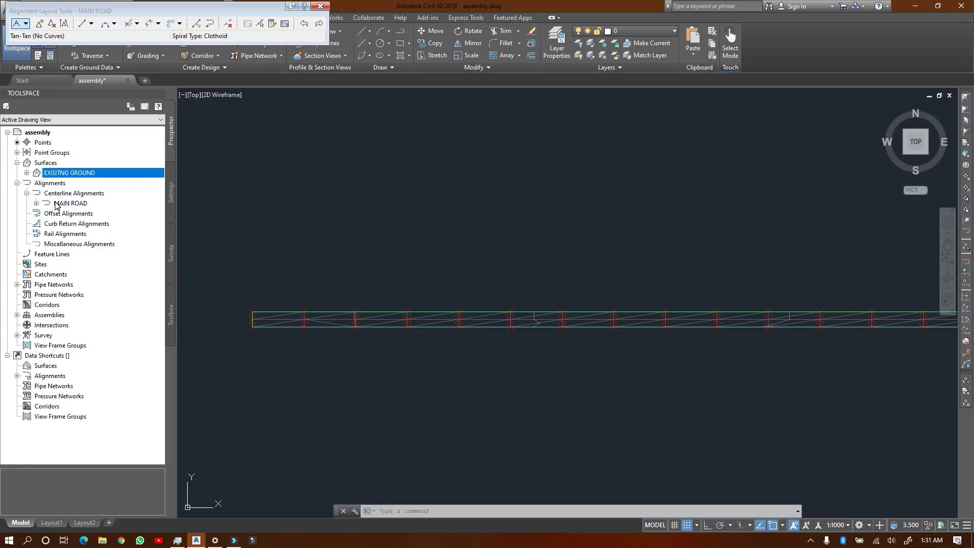
pyautogui.click(56, 204)
pyautogui.scroll(-4, 256, 319)
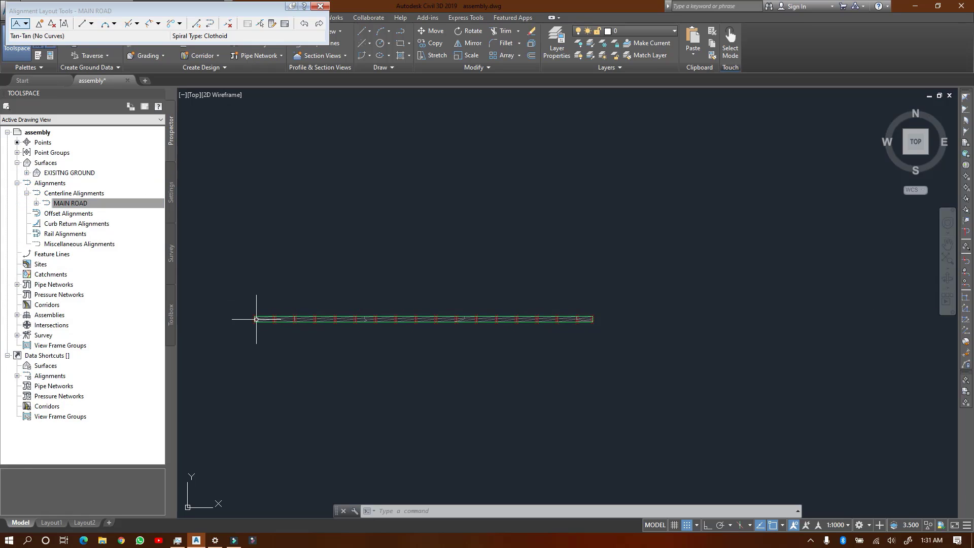
pyautogui.scroll(4, 284, 322)
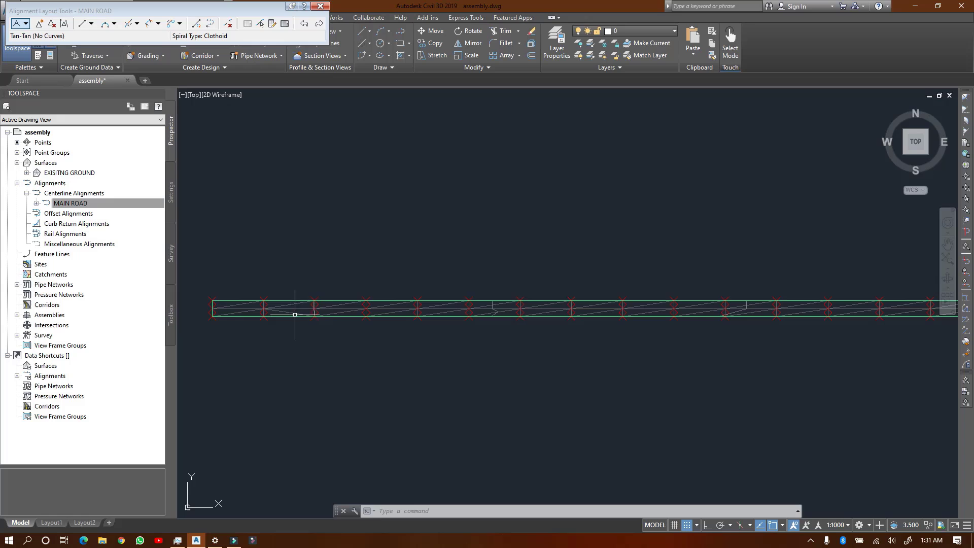
# - Close the Alignment Layout Tools toolbar
pyautogui.click(320, 6)
pyautogui.scroll(-2, 304, 304)
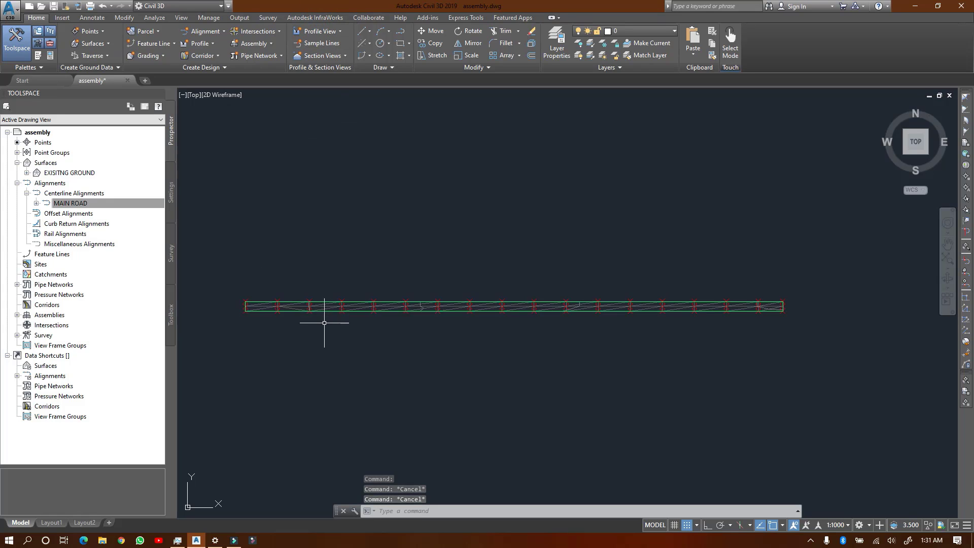
pyautogui.scroll(2, 250, 328)
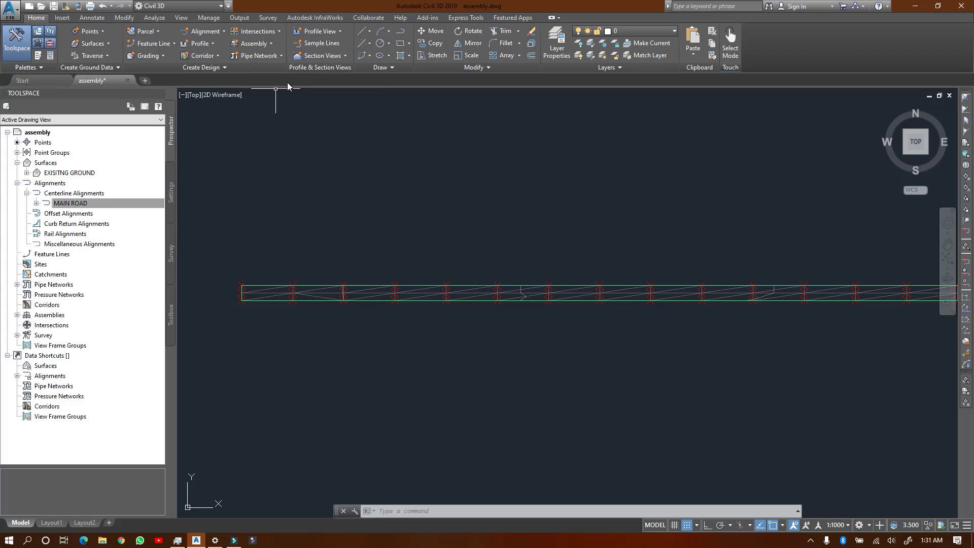
# - Start the Sample Lines command and choose the alignment from a list
pyautogui.click(327, 43)
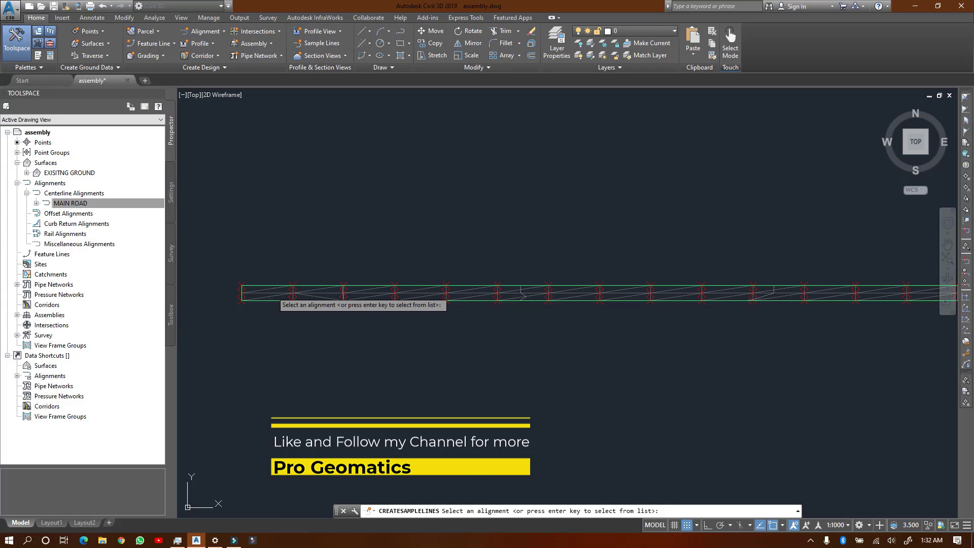
pyautogui.click(273, 291)
pyautogui.press('Return')
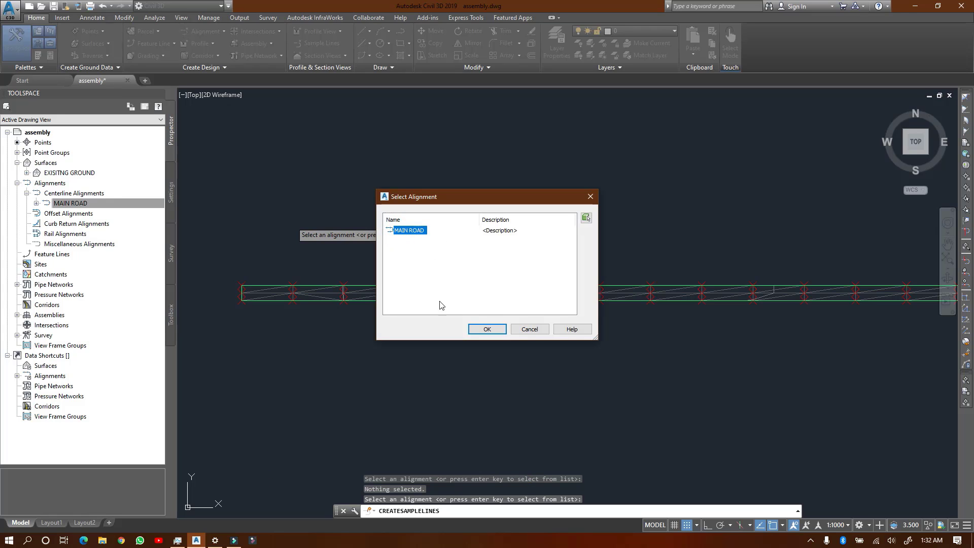
# - Pick MAIN ROAD and name the group FOR CROSS SECTION, sampling EXISITNG GROUND
pyautogui.click(477, 329)
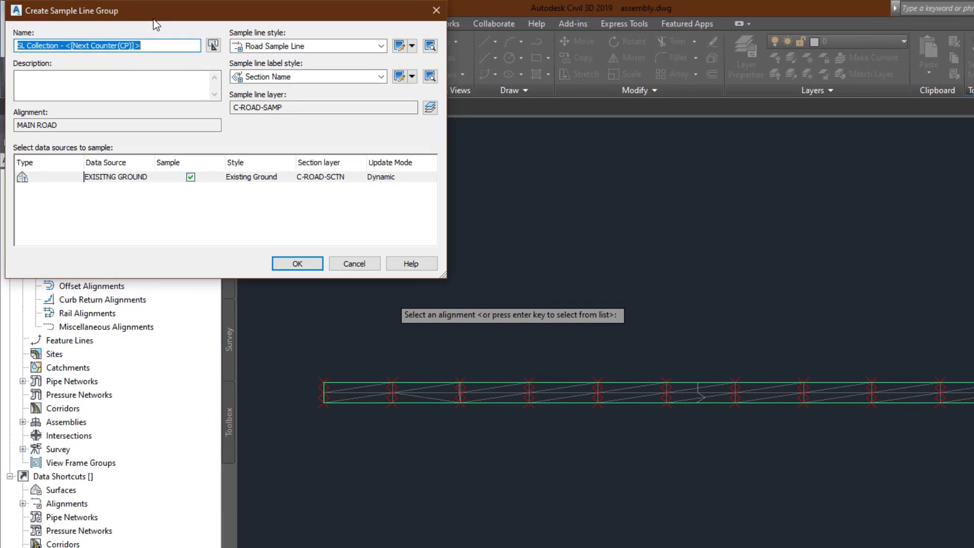
pyautogui.write('FOR')
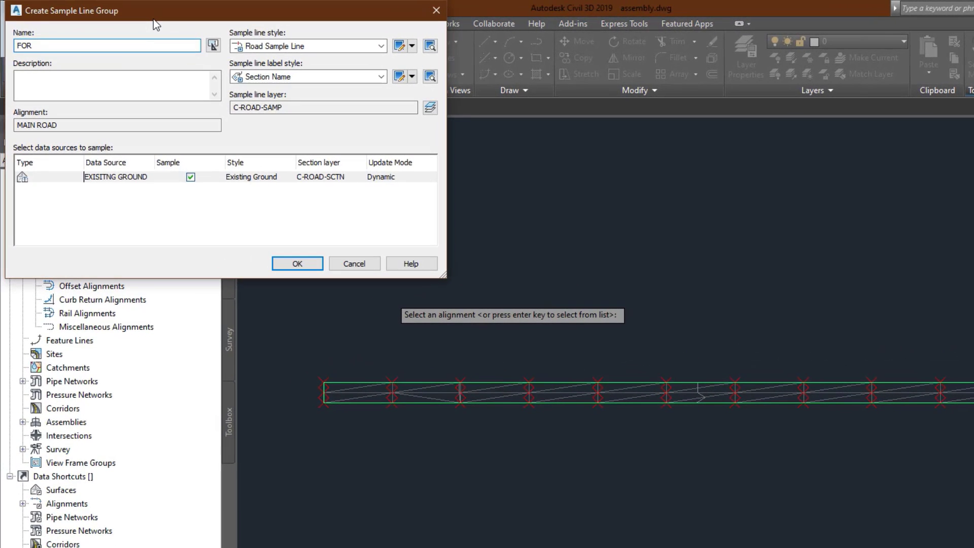
pyautogui.write(' CROSS SECTION')
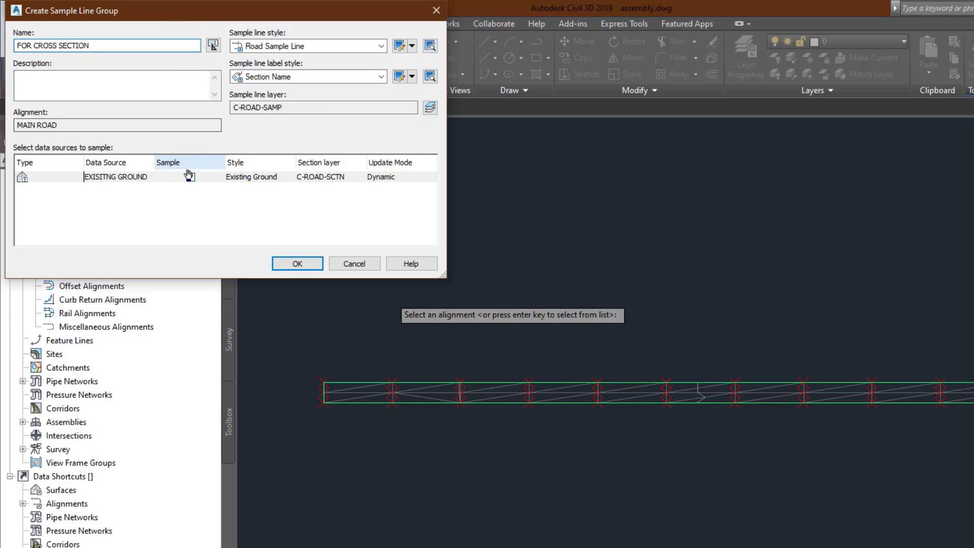
pyautogui.click(278, 260)
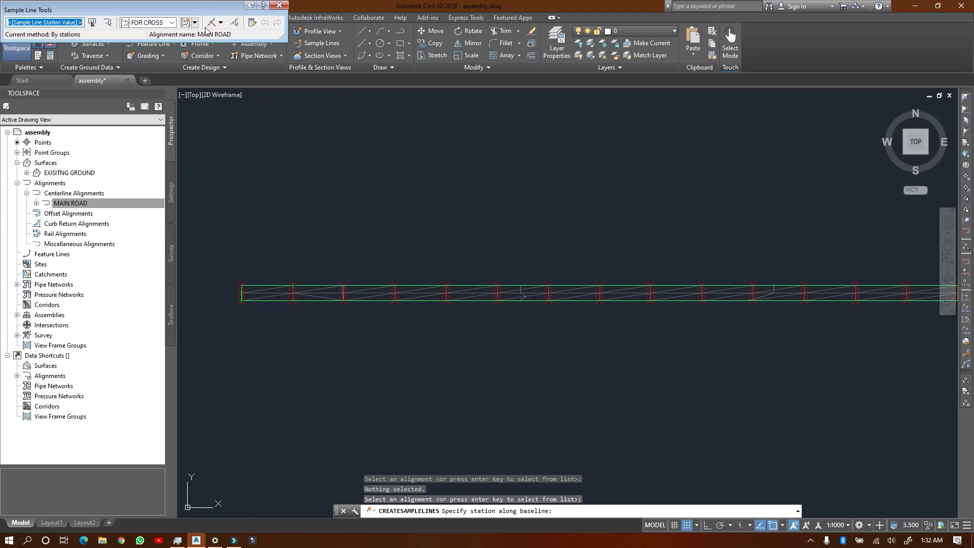
# - Choose the By Station Range method, spanning MAIN ROAD from start to end
pyautogui.click(221, 23)
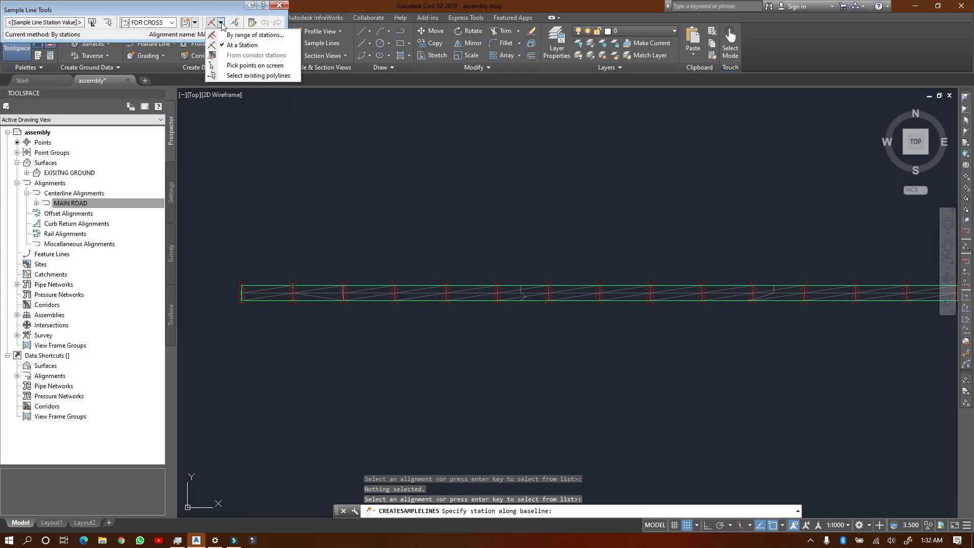
pyautogui.click(228, 35)
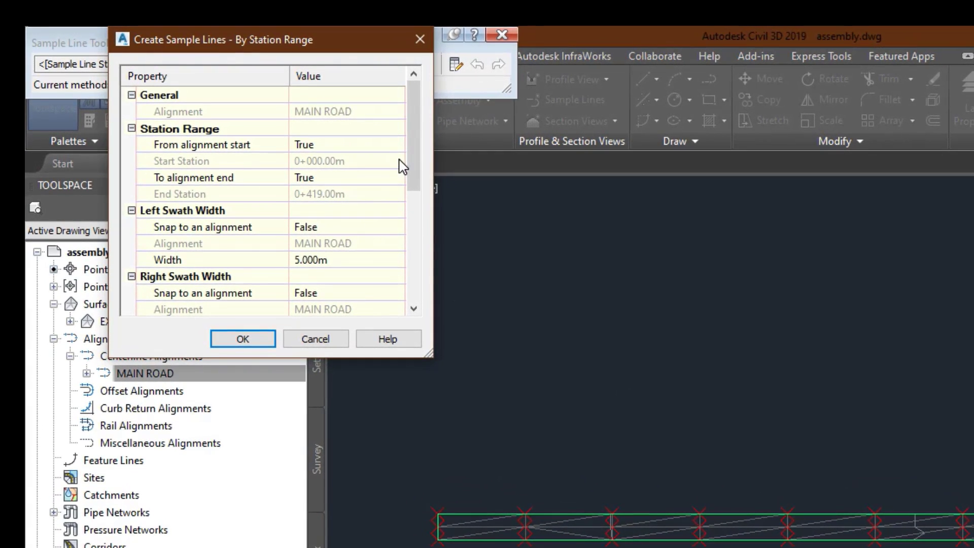
pyautogui.moveTo(412, 151); pyautogui.dragTo(412, 193)
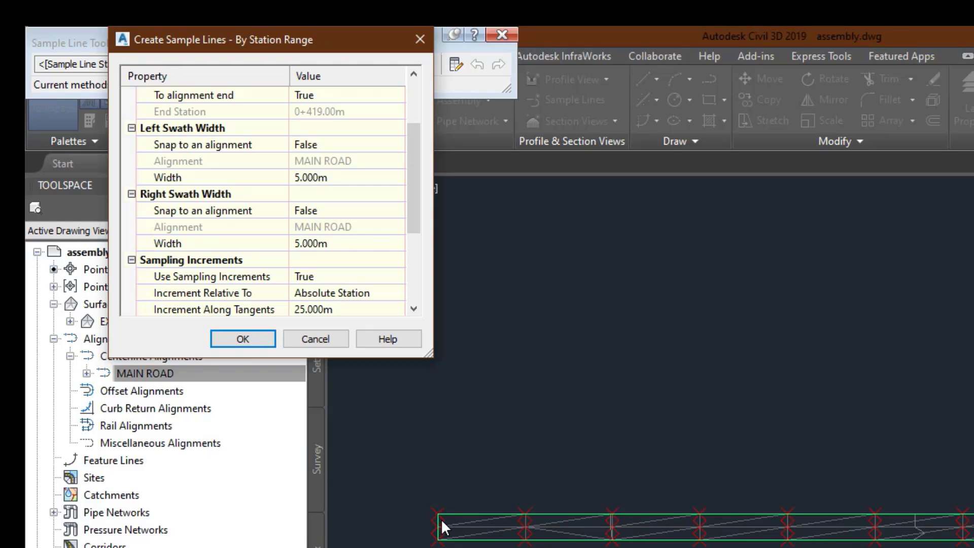
pyautogui.scroll(3, 299, 175)
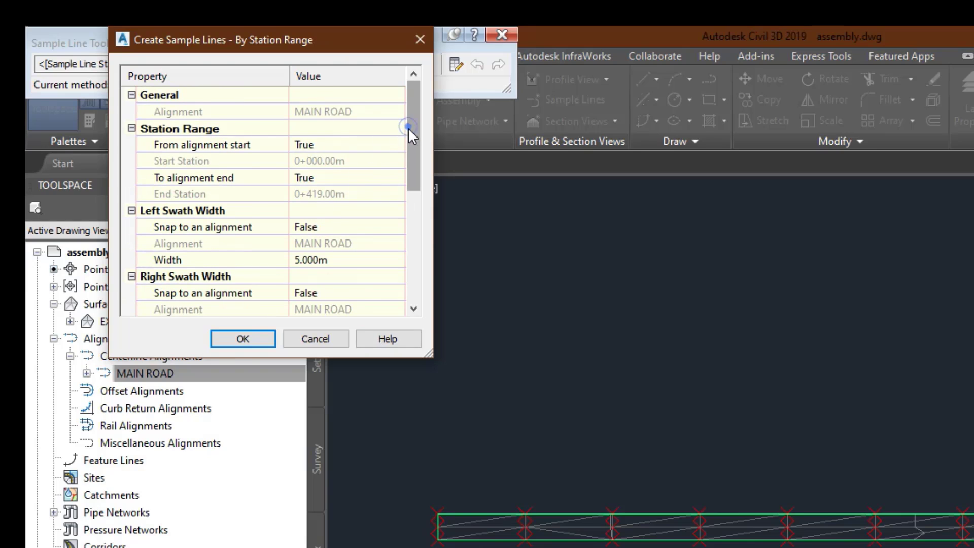
pyautogui.scroll(-1, 408, 131)
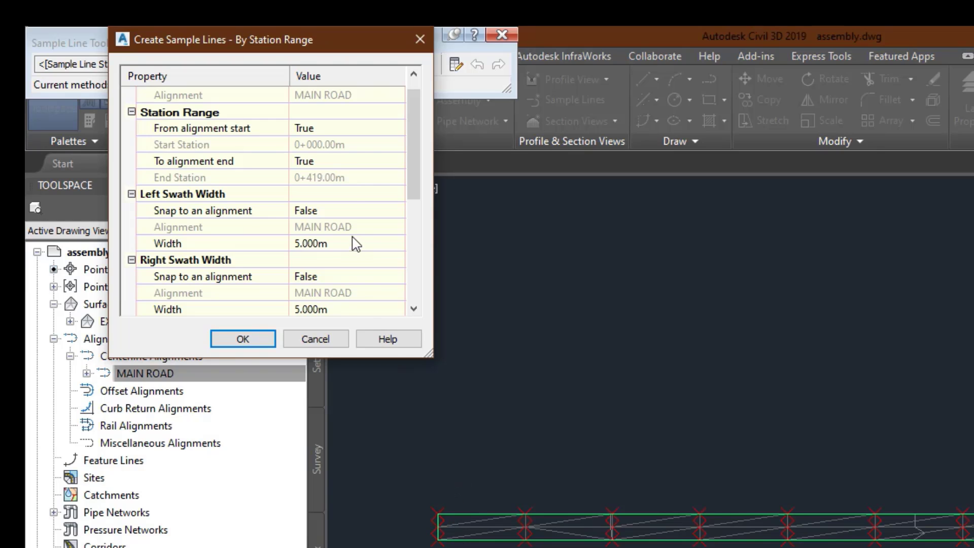
pyautogui.scroll(1, 350, 199)
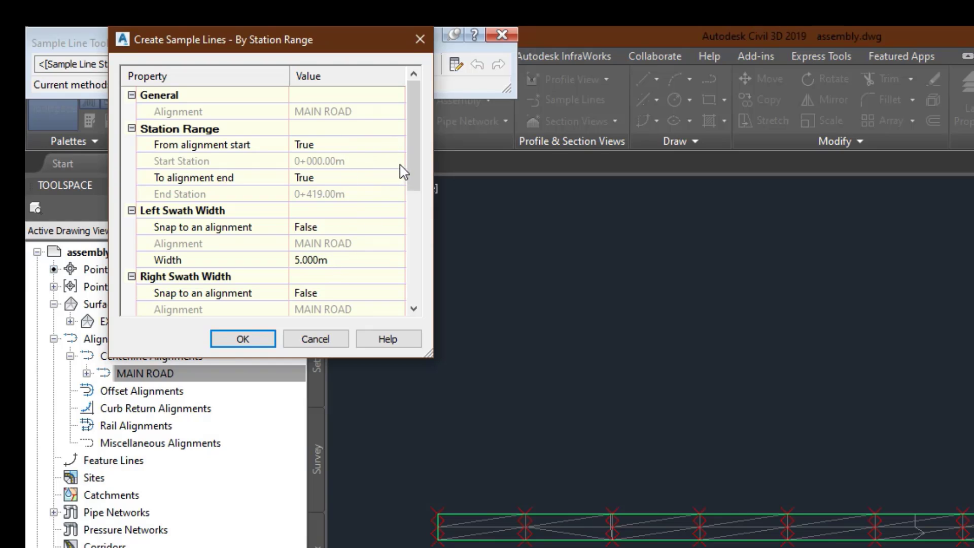
pyautogui.moveTo(412, 114); pyautogui.dragTo(411, 202)
# - Keep 25.000m sampling increments along tangents, curves and spirals
pyautogui.click(315, 243)
pyautogui.click(306, 227)
pyautogui.click(307, 259)
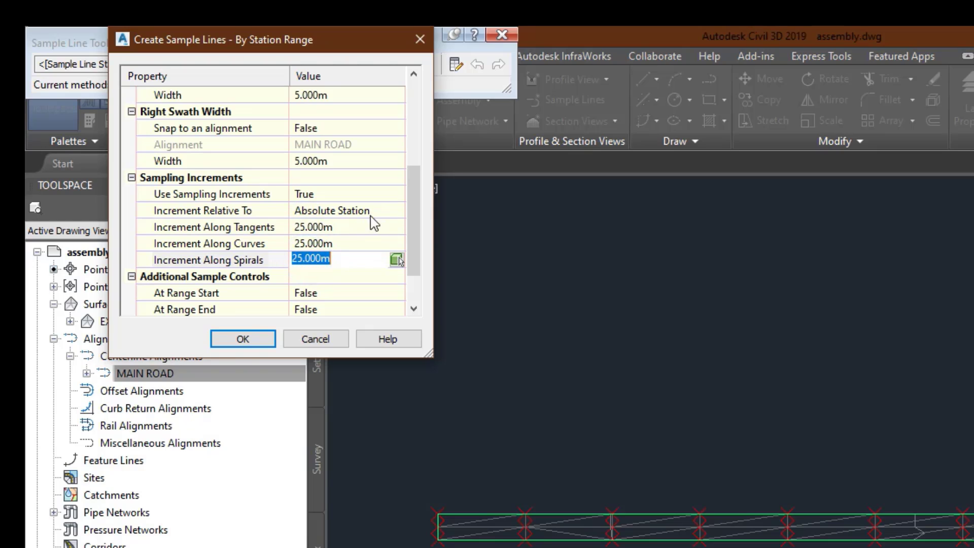
pyautogui.click(301, 227)
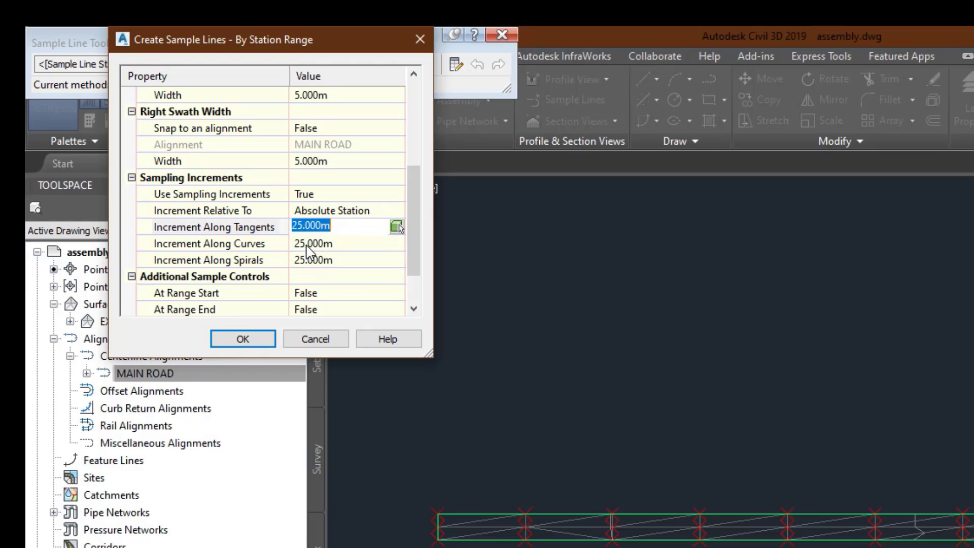
pyautogui.click(313, 243)
pyautogui.moveTo(406, 221); pyautogui.dragTo(409, 173)
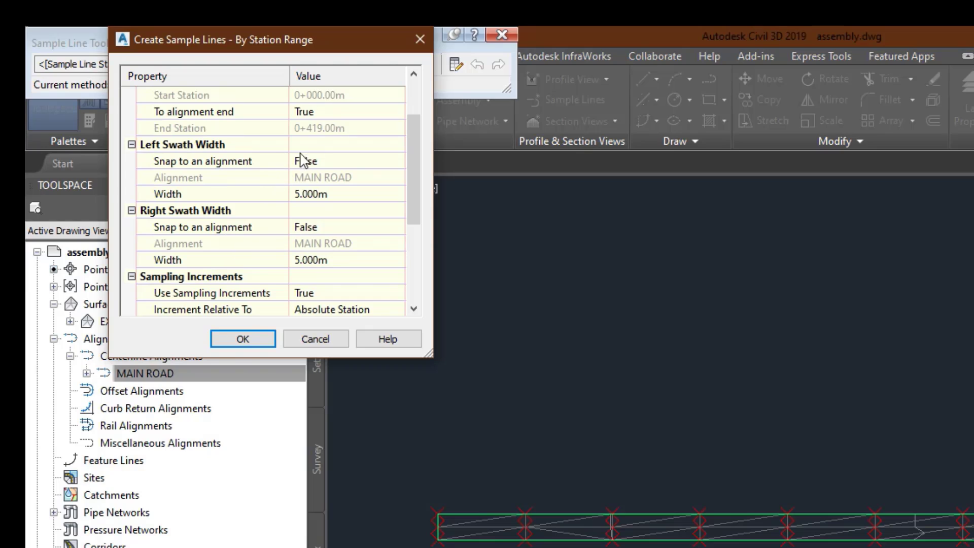
# - Keep 5.000m left and right swath widths and accept the settings
pyautogui.click(310, 195)
pyautogui.moveTo(298, 193); pyautogui.dragTo(286, 203)
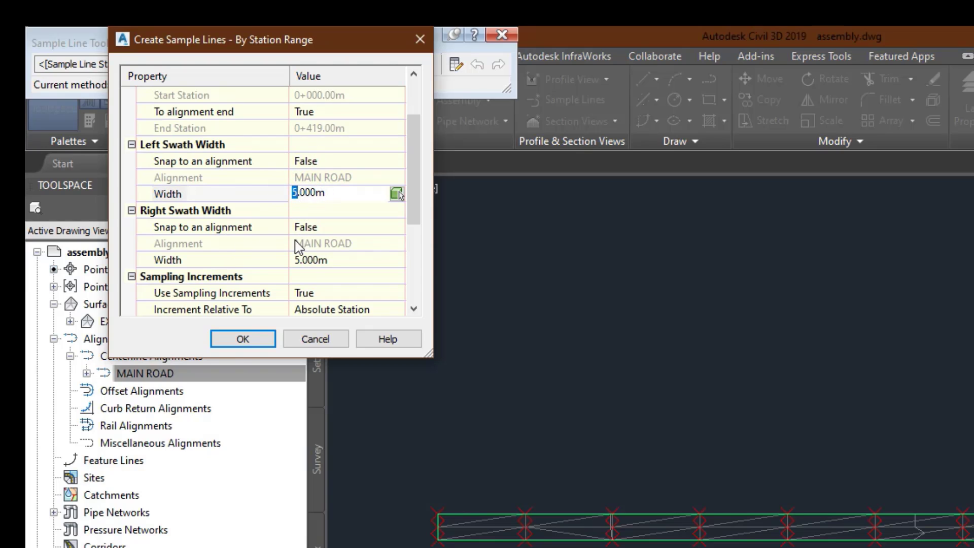
pyautogui.click(296, 261)
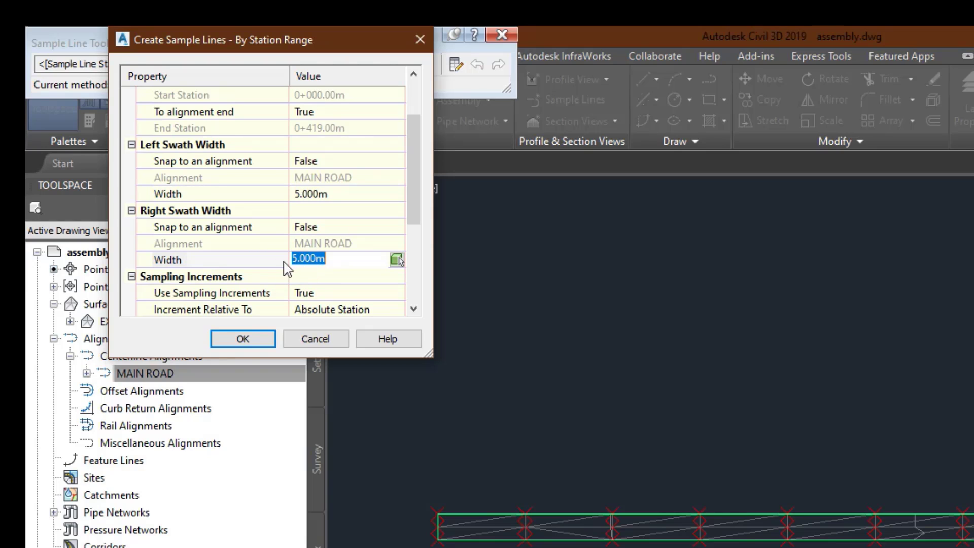
pyautogui.click(274, 261)
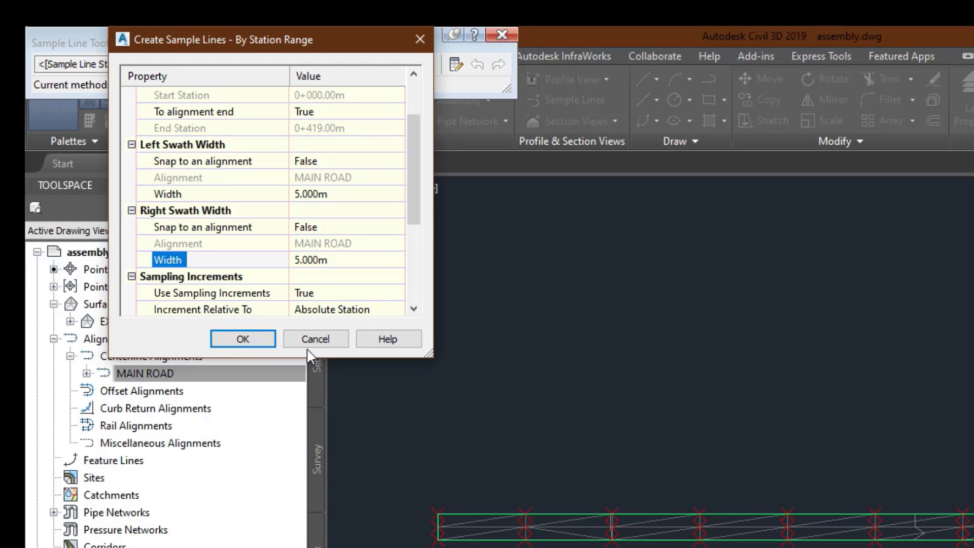
pyautogui.click(240, 338)
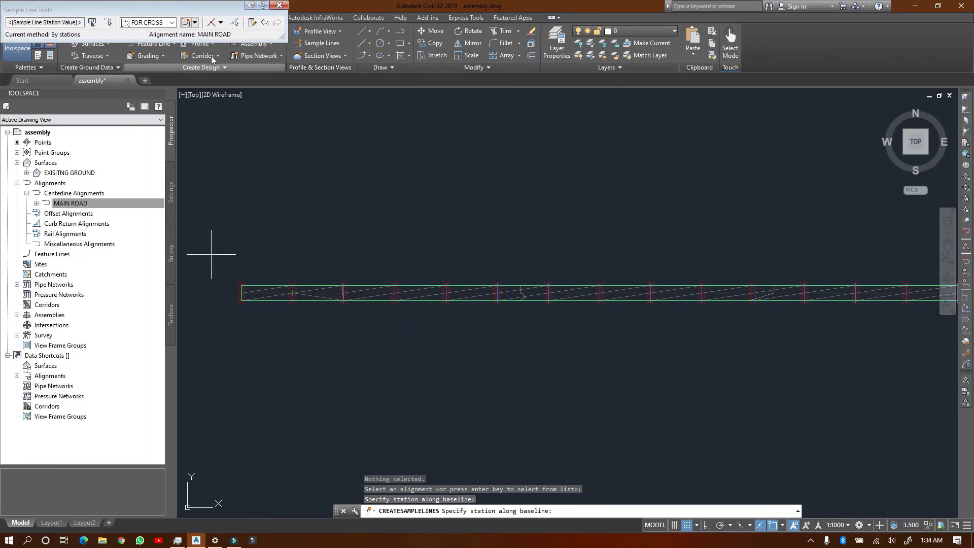
# - End sample line creation and zoom over station labels 0+025.00 to 0+400.00
pyautogui.click(279, 6)
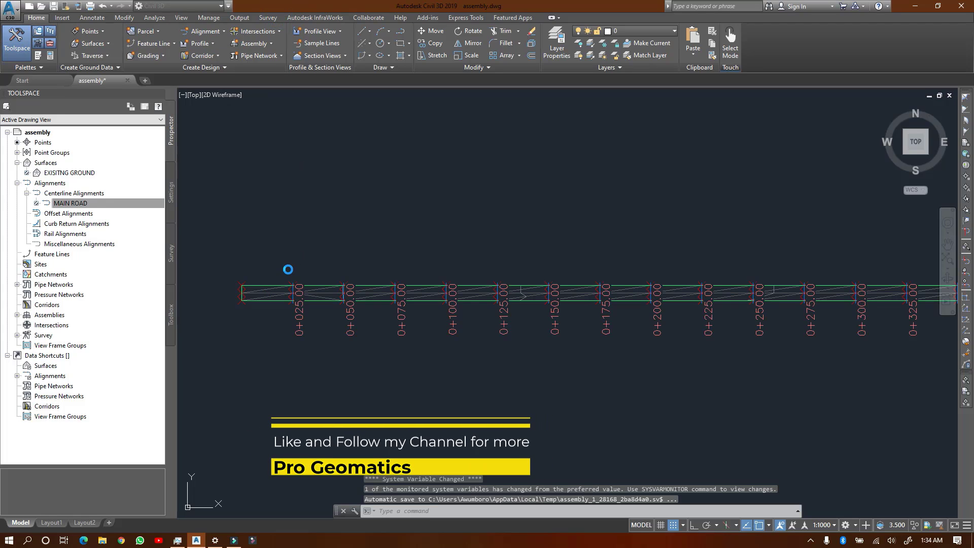
pyautogui.scroll(-3, 284, 269)
pyautogui.scroll(3, 313, 271)
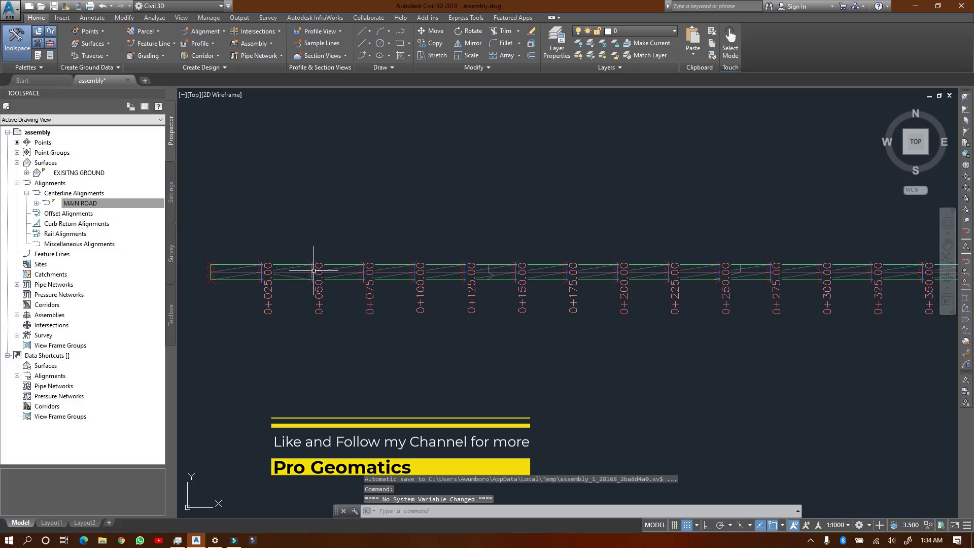
pyautogui.scroll(-5, 313, 270)
pyautogui.scroll(3, 413, 293)
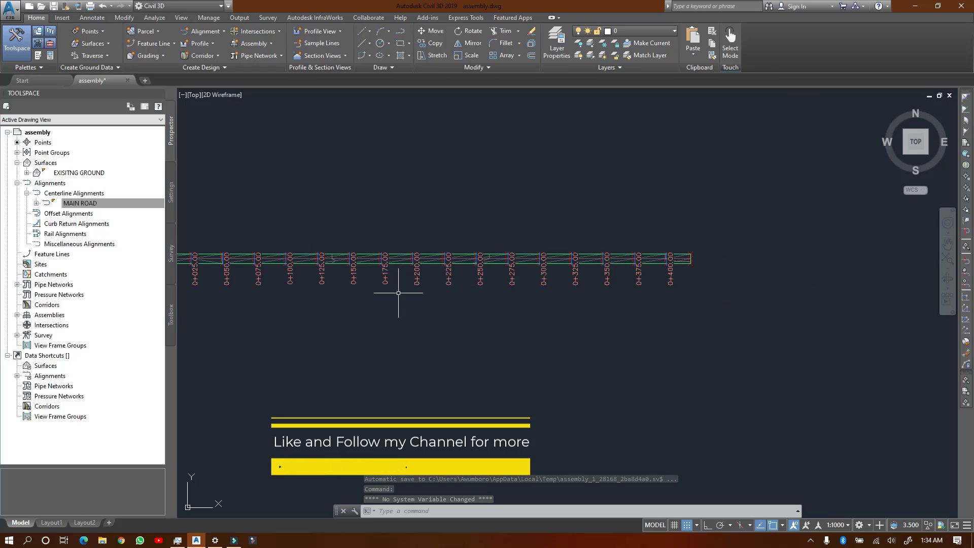
pyautogui.scroll(-2, 431, 203)
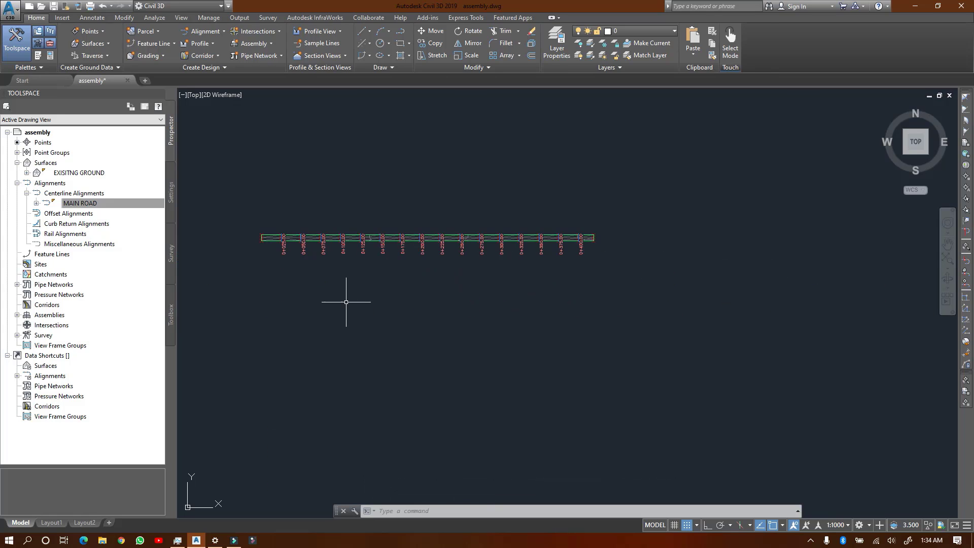
pyautogui.scroll(4, 376, 288)
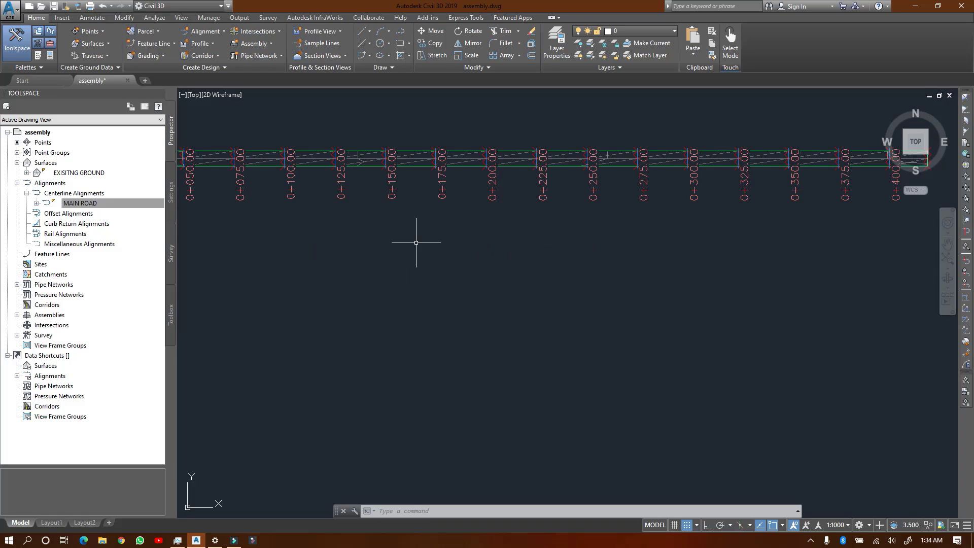
pyautogui.scroll(-4, 415, 243)
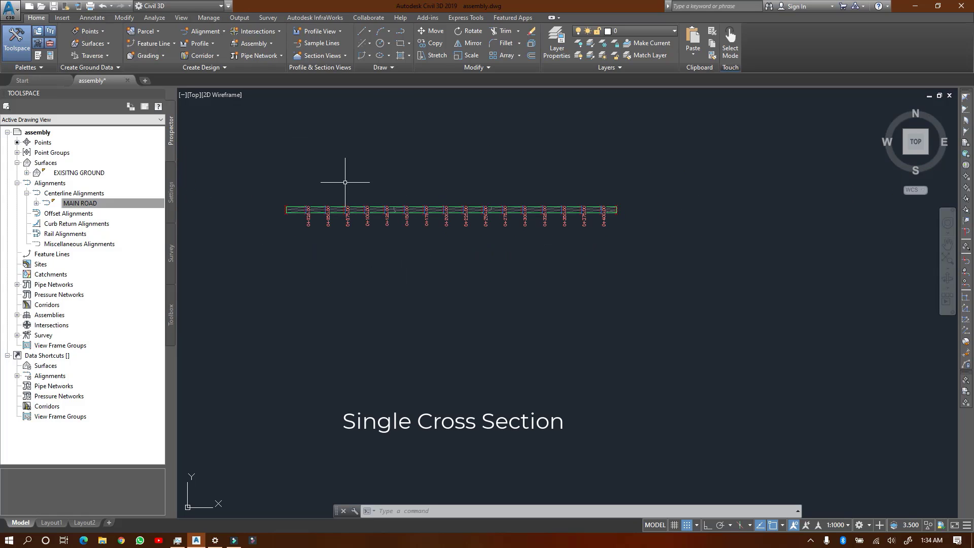
# - Start a single section view for the sample line at 0+075.00
pyautogui.click(343, 55)
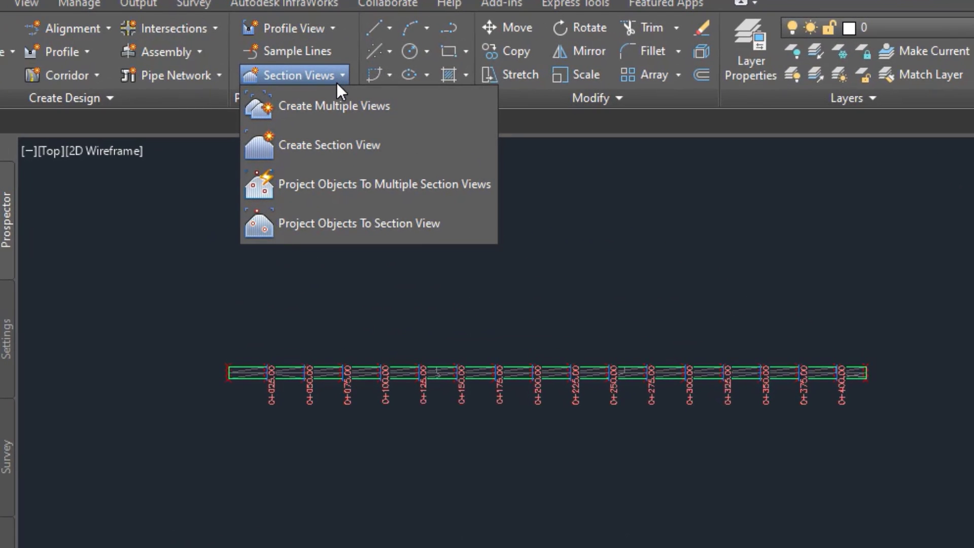
pyautogui.click(336, 146)
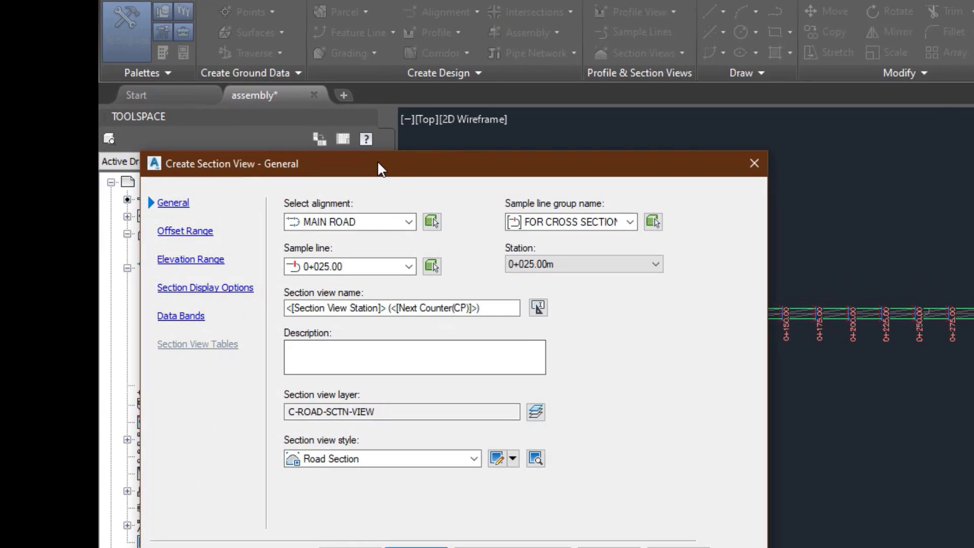
pyautogui.moveTo(377, 160); pyautogui.dragTo(388, 72)
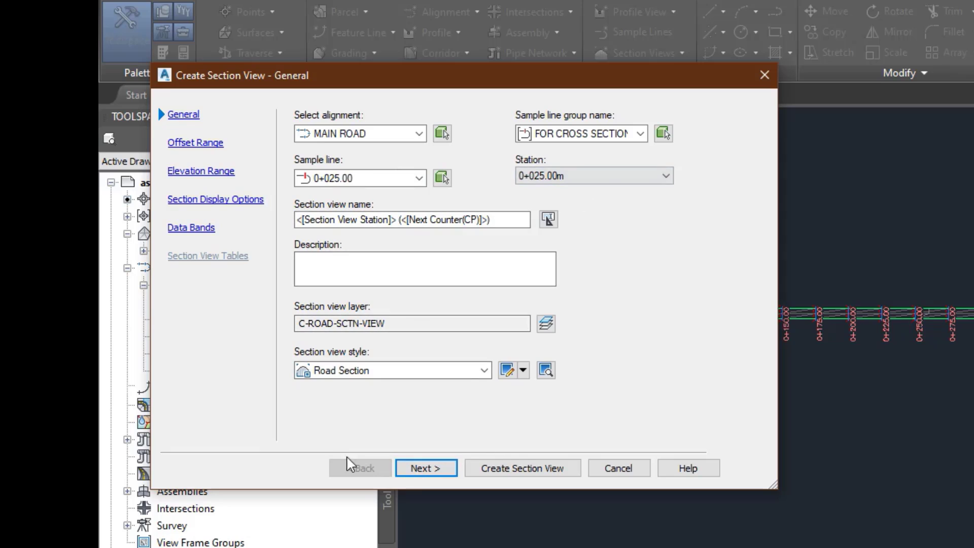
pyautogui.click(420, 179)
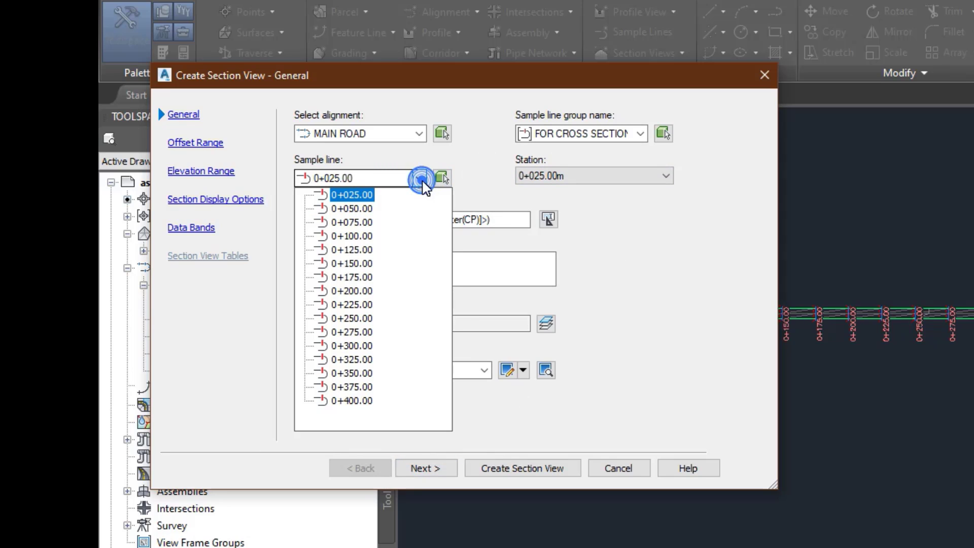
pyautogui.click(348, 223)
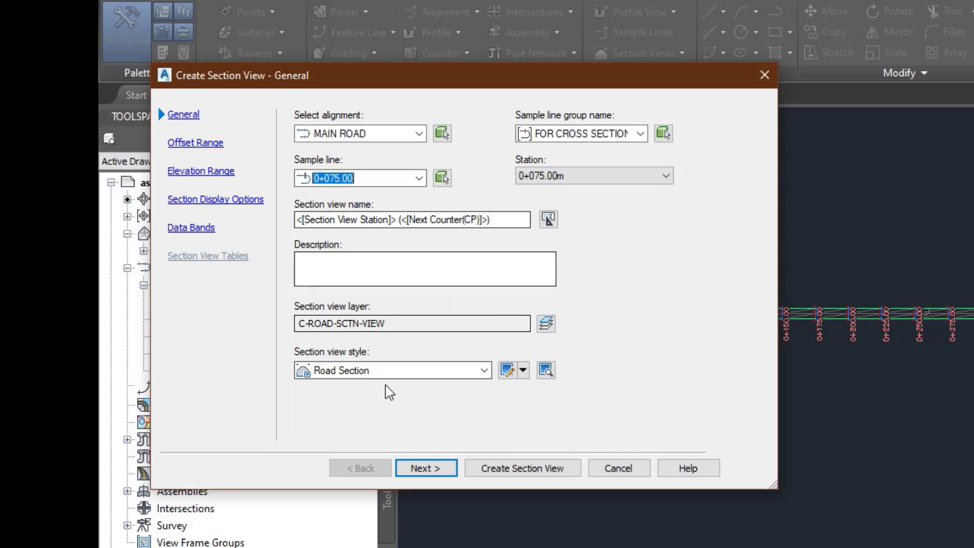
# - Step through offset, elevation, display and data band pages, then create the section view
pyautogui.click(428, 467)
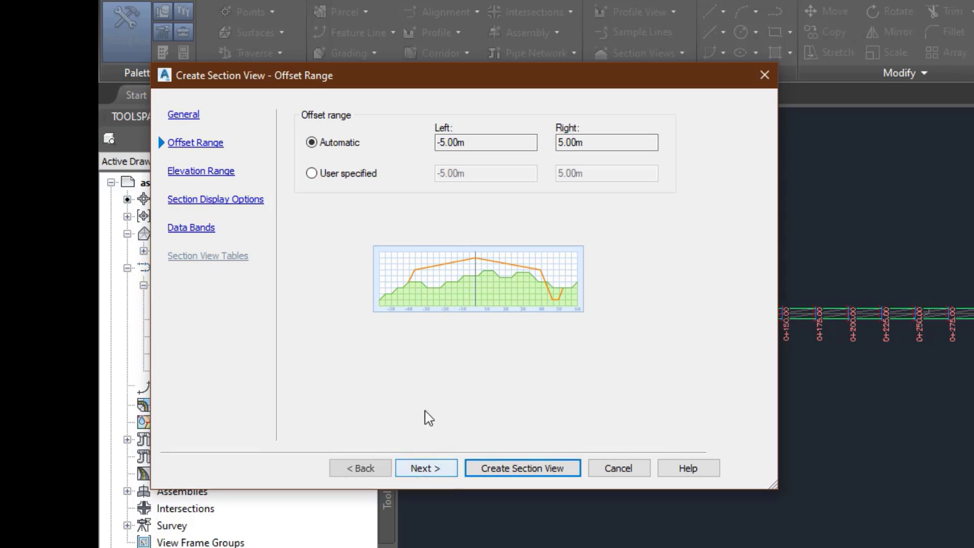
pyautogui.click(357, 464)
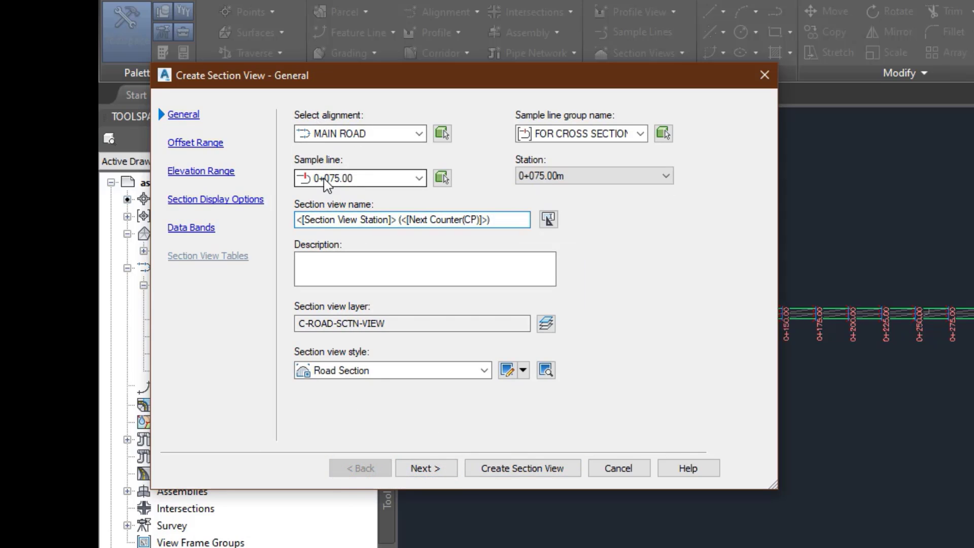
pyautogui.click(431, 470)
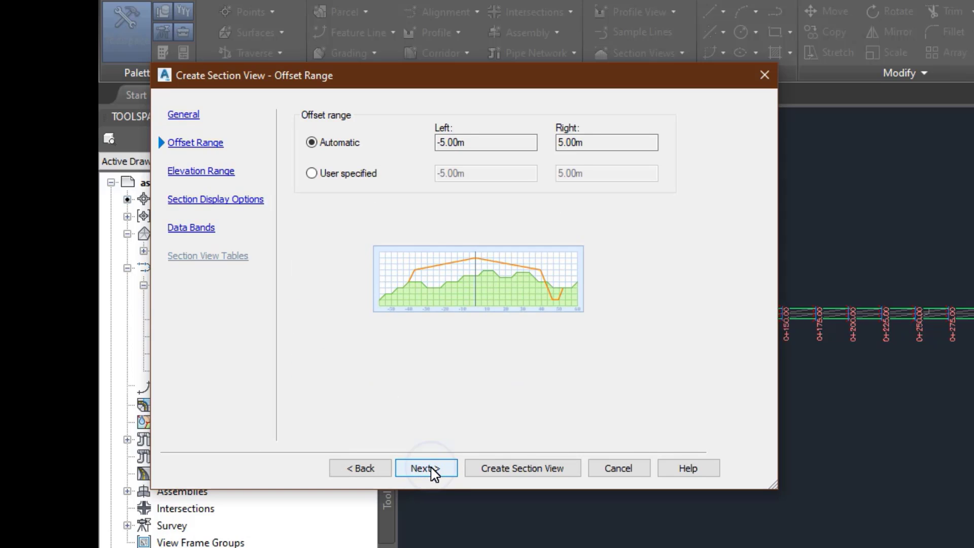
pyautogui.click(432, 470)
pyautogui.click(432, 470)
pyautogui.click(384, 471)
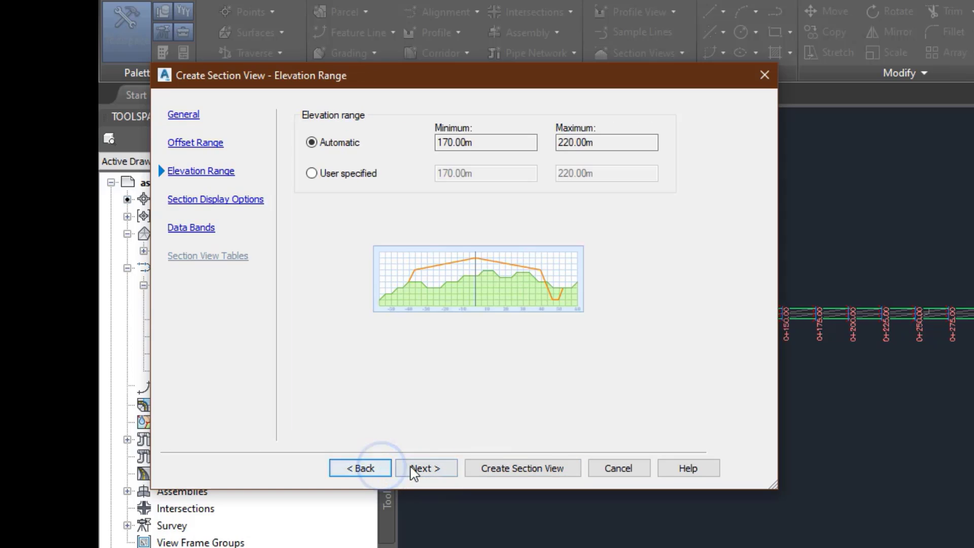
pyautogui.click(415, 467)
pyautogui.click(415, 467)
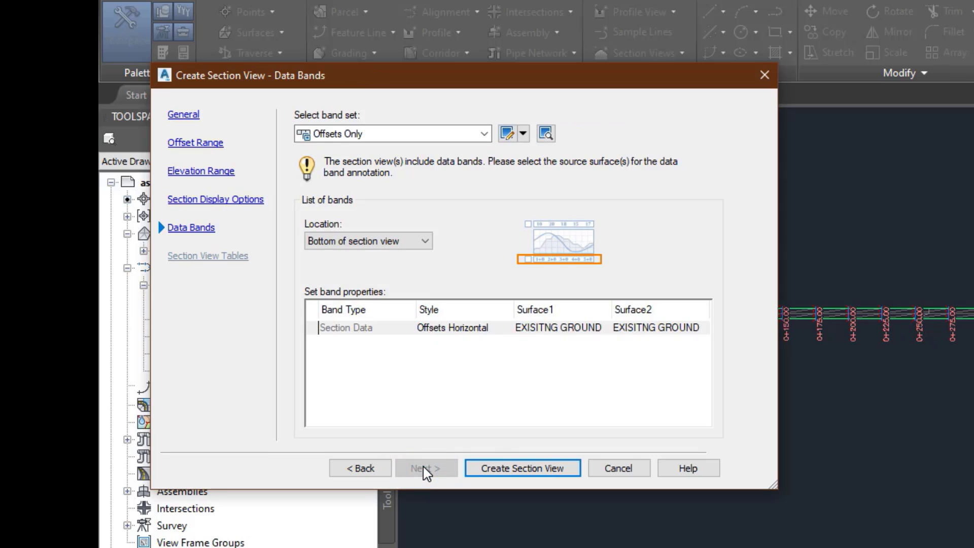
pyautogui.click(479, 468)
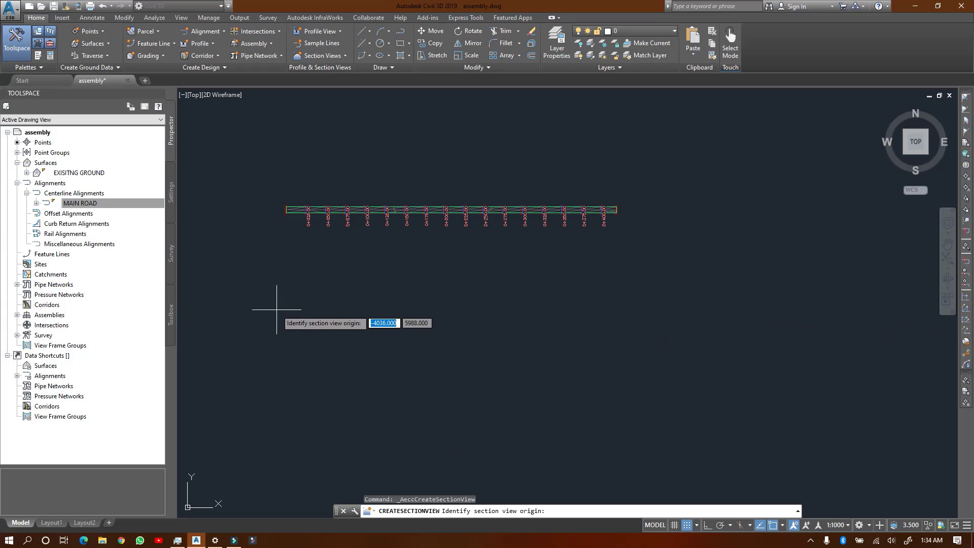
pyautogui.click(299, 395)
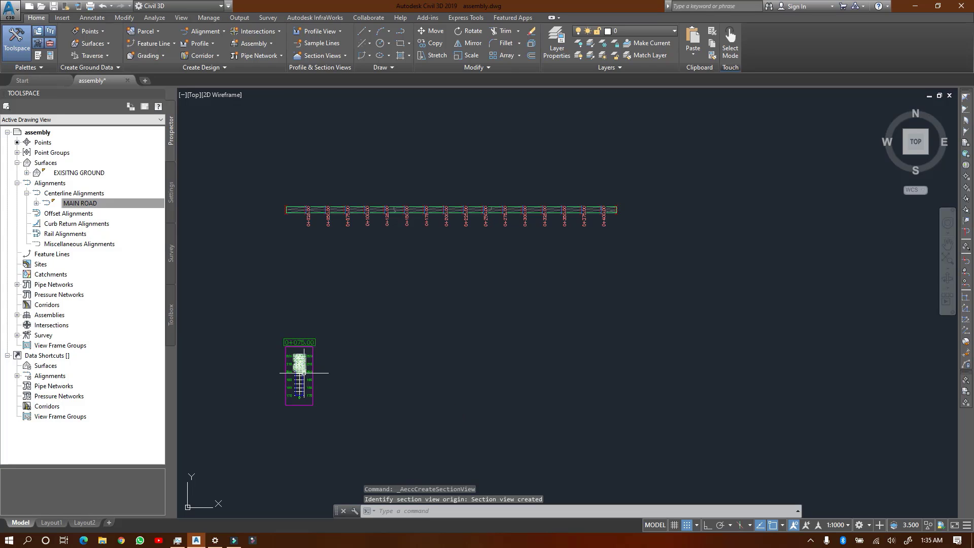
pyautogui.scroll(5, 296, 379)
pyautogui.scroll(4, 300, 317)
pyautogui.scroll(-4, 301, 304)
pyautogui.scroll(2, 305, 405)
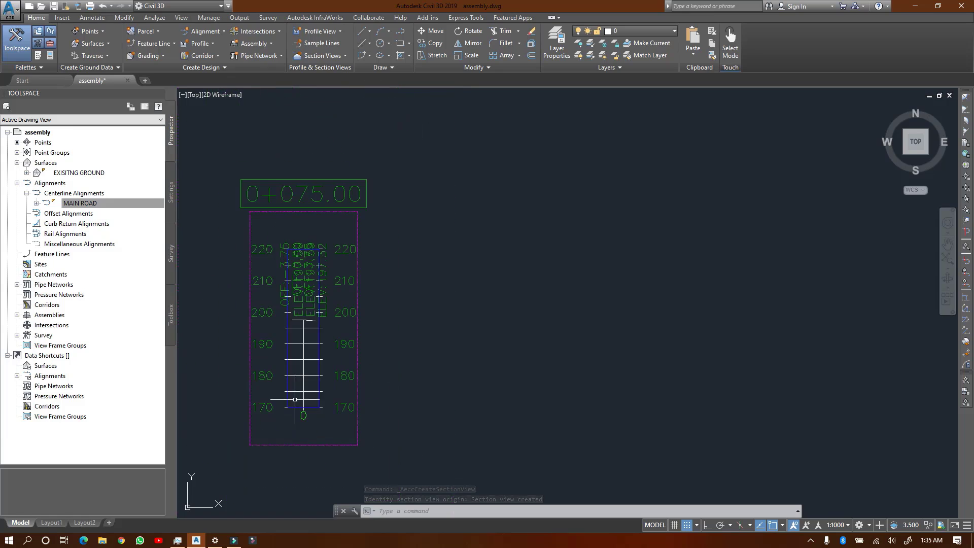
pyautogui.scroll(-4, 302, 390)
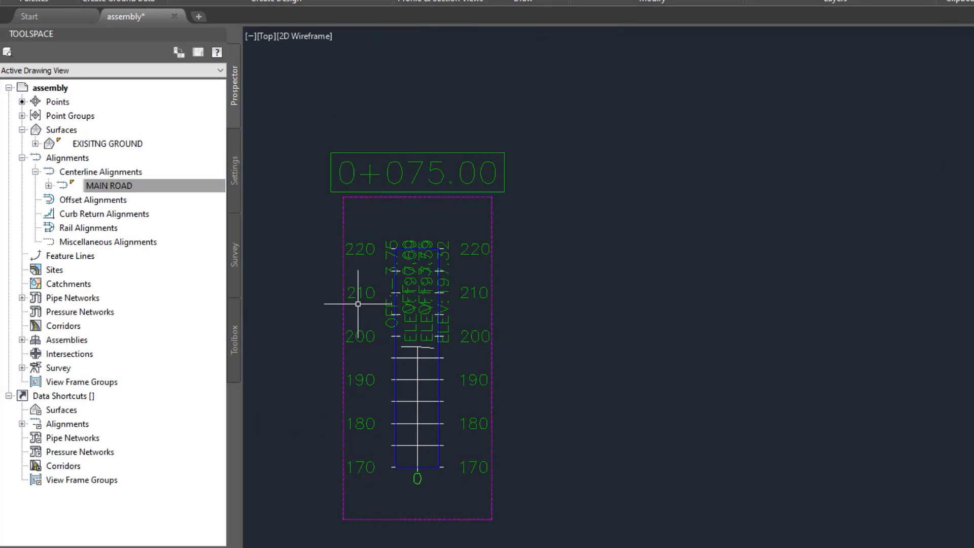
pyautogui.scroll(3, 413, 519)
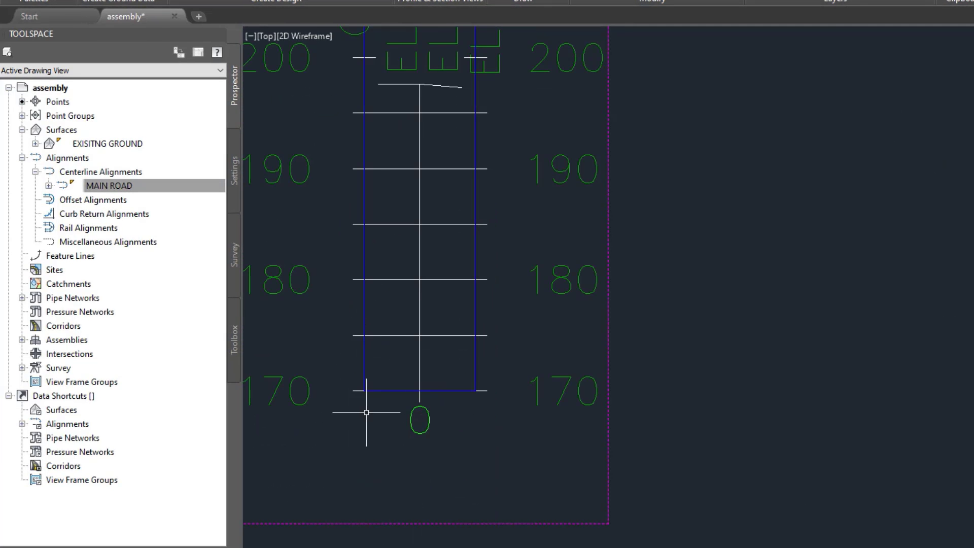
pyautogui.scroll(-4, 404, 404)
pyautogui.scroll(3, 409, 298)
pyautogui.scroll(-4, 409, 298)
pyautogui.scroll(3, 435, 304)
pyautogui.click(423, 293)
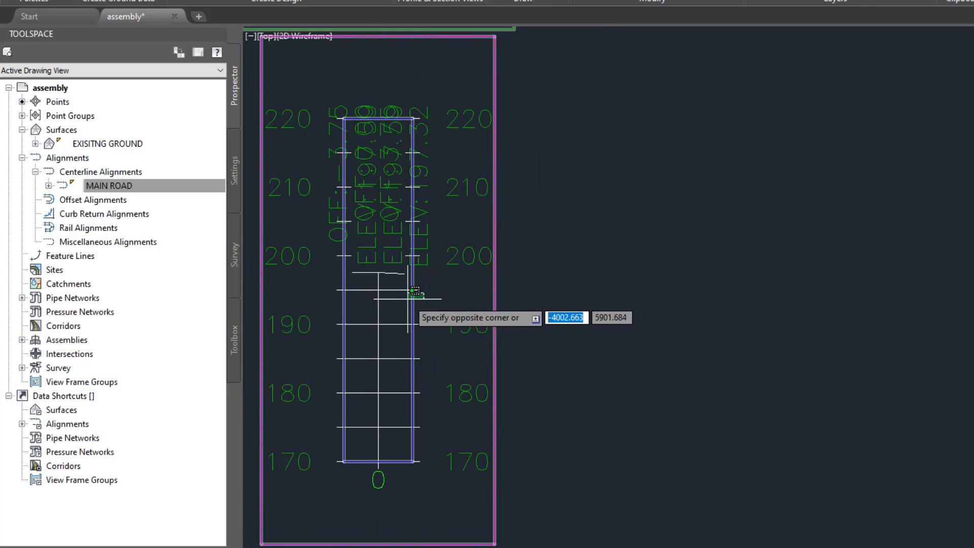
pyautogui.click(409, 239)
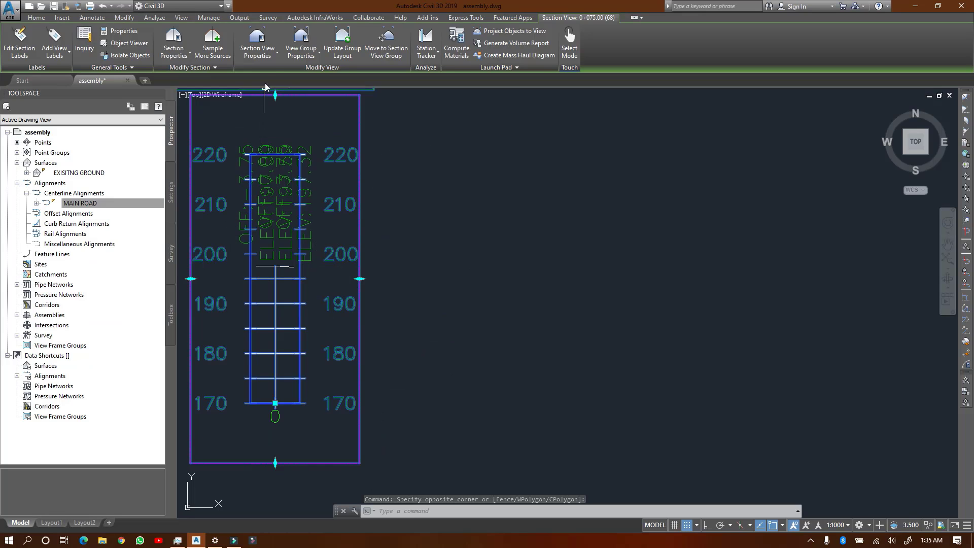
pyautogui.click(277, 52)
pyautogui.click(263, 89)
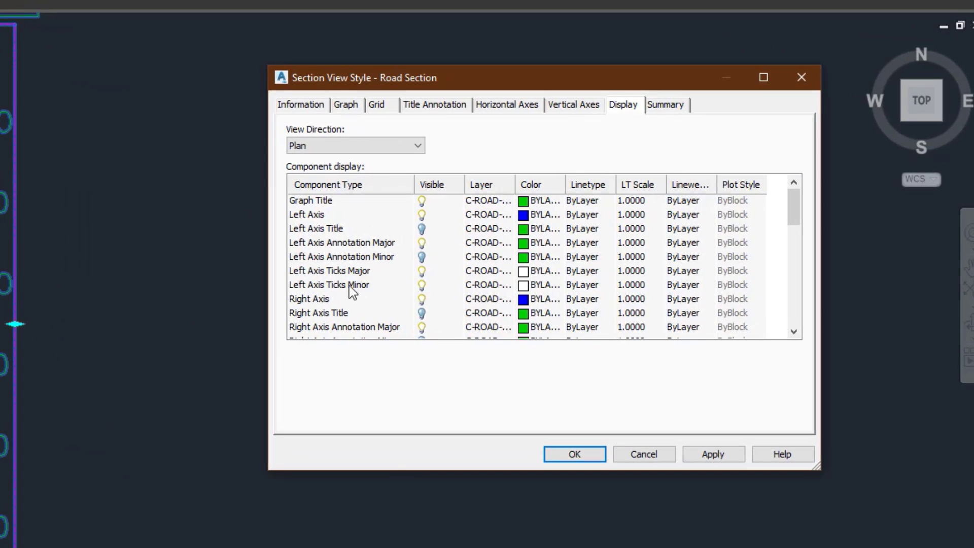
pyautogui.scroll(-6, 425, 280)
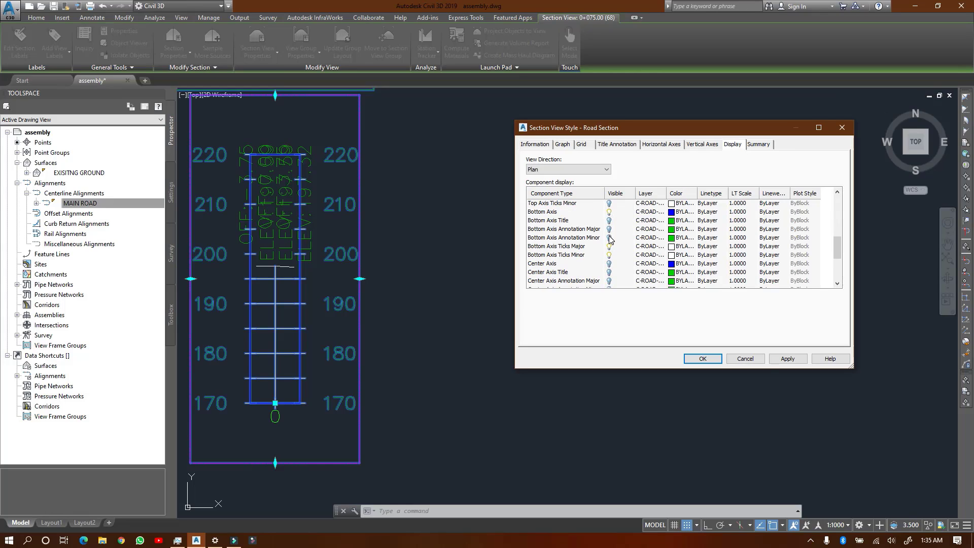
pyautogui.scroll(-3, 610, 239)
pyautogui.click(533, 144)
pyautogui.click(561, 144)
pyautogui.click(586, 144)
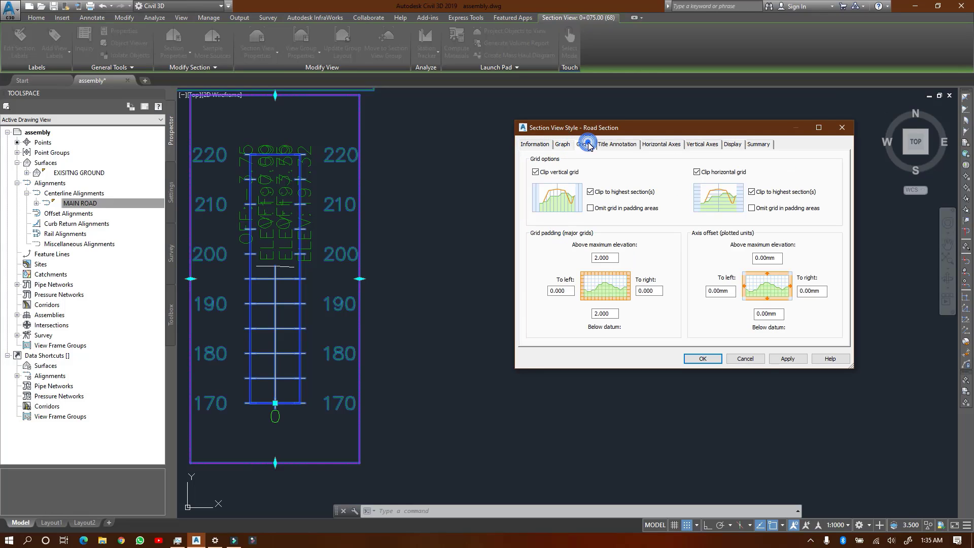
pyautogui.click(614, 145)
pyautogui.click(649, 145)
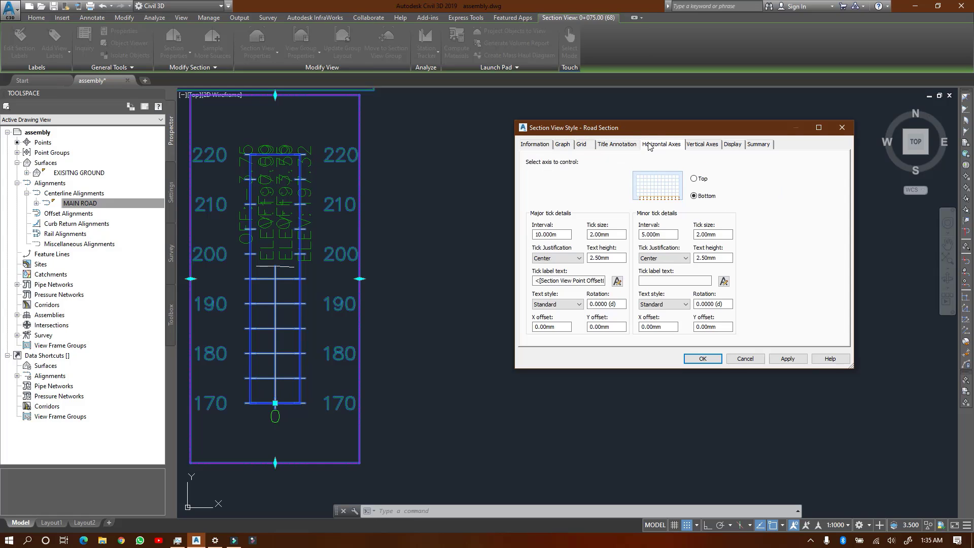
pyautogui.click(707, 144)
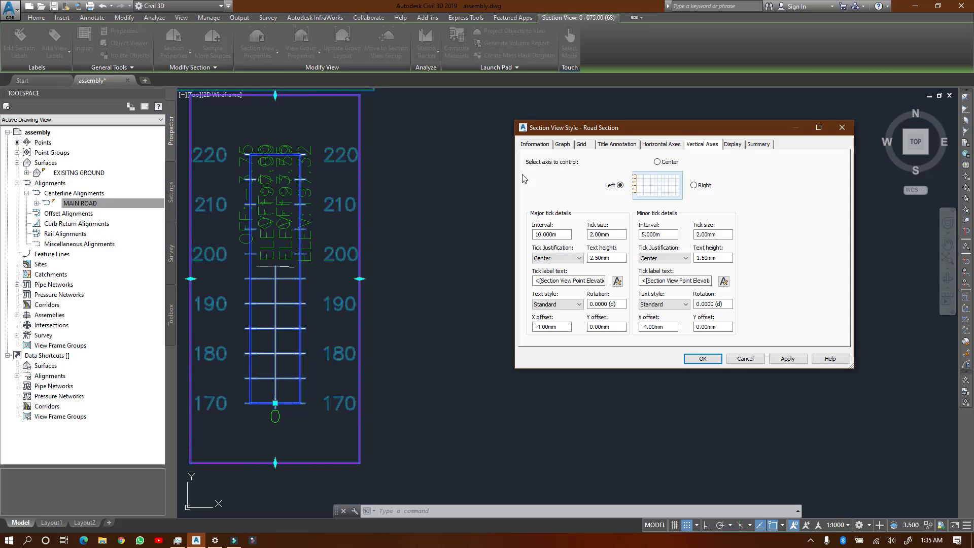
pyautogui.click(733, 144)
pyautogui.click(756, 145)
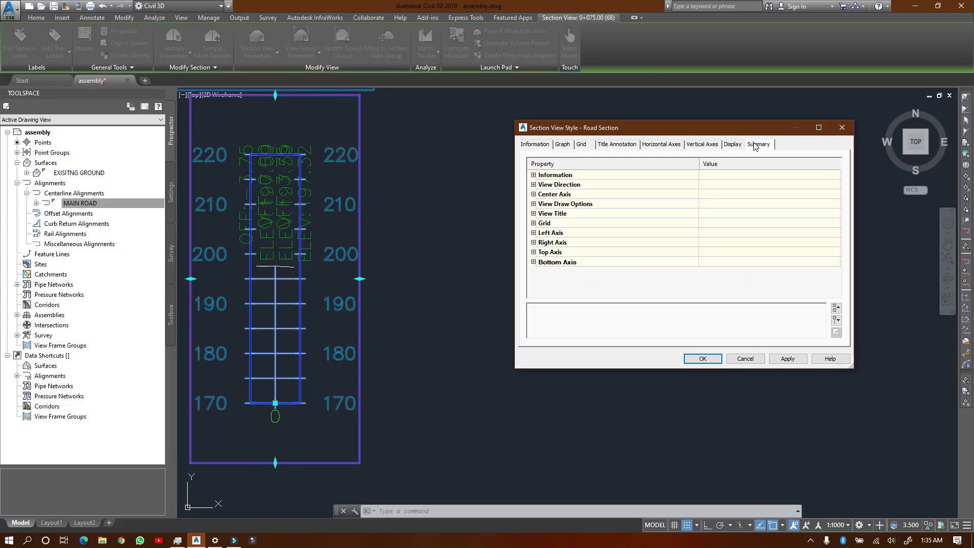
pyautogui.click(535, 144)
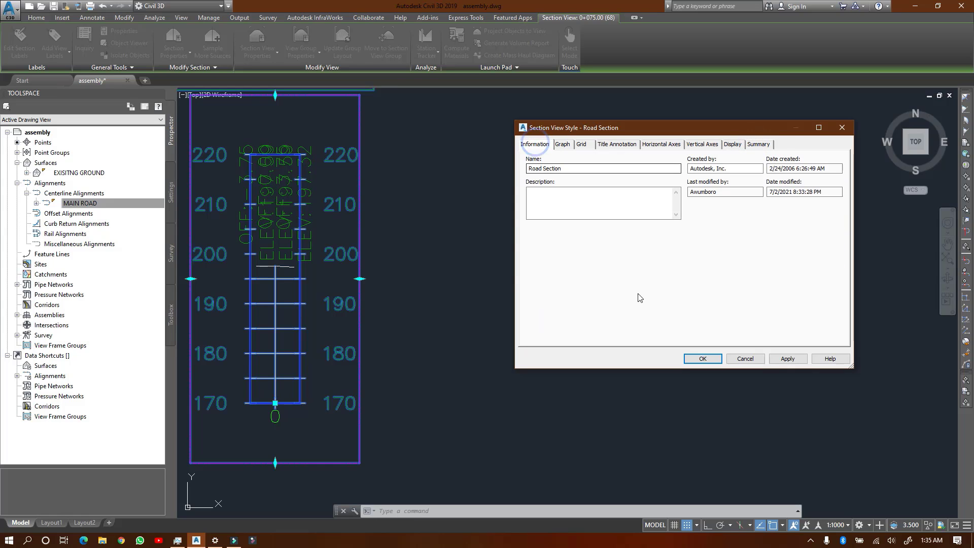
pyautogui.click(702, 358)
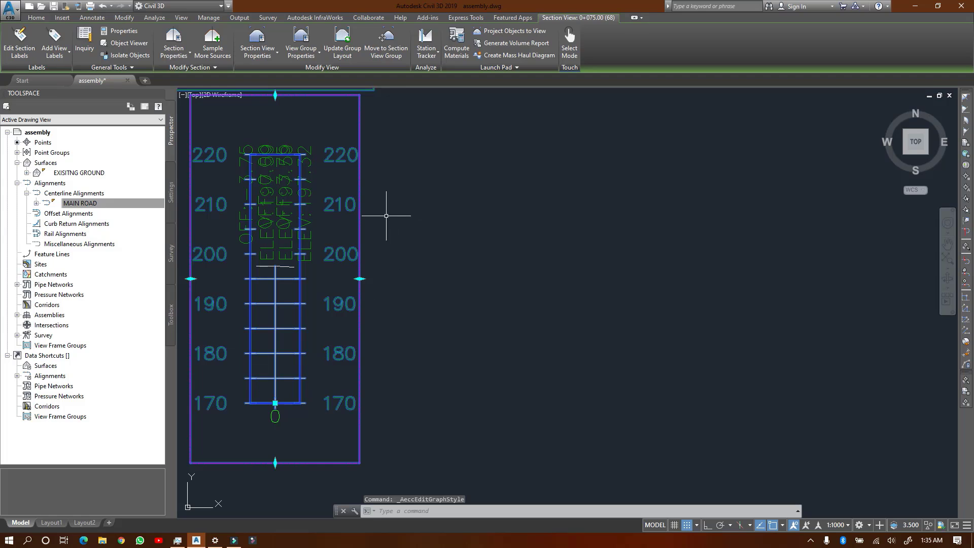
pyautogui.scroll(8, 279, 289)
pyautogui.scroll(-5, 236, 244)
pyautogui.scroll(3, 249, 246)
pyautogui.scroll(2, 248, 246)
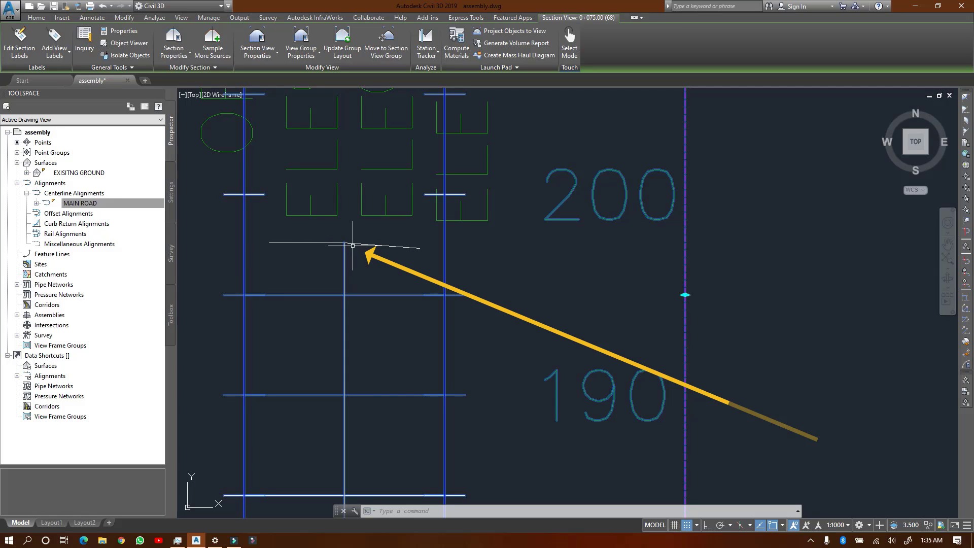
pyautogui.scroll(4, 348, 245)
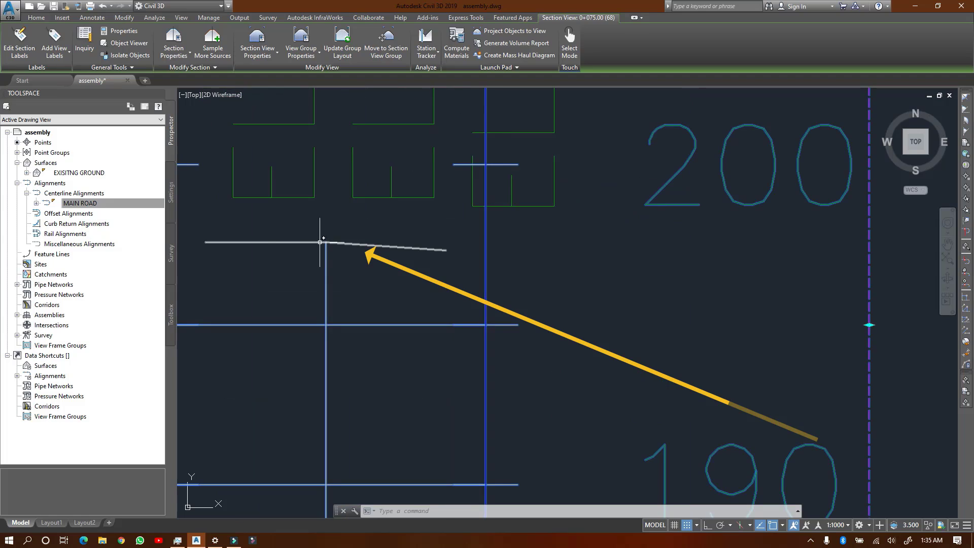
pyautogui.scroll(-4, 322, 253)
pyautogui.scroll(-8, 321, 252)
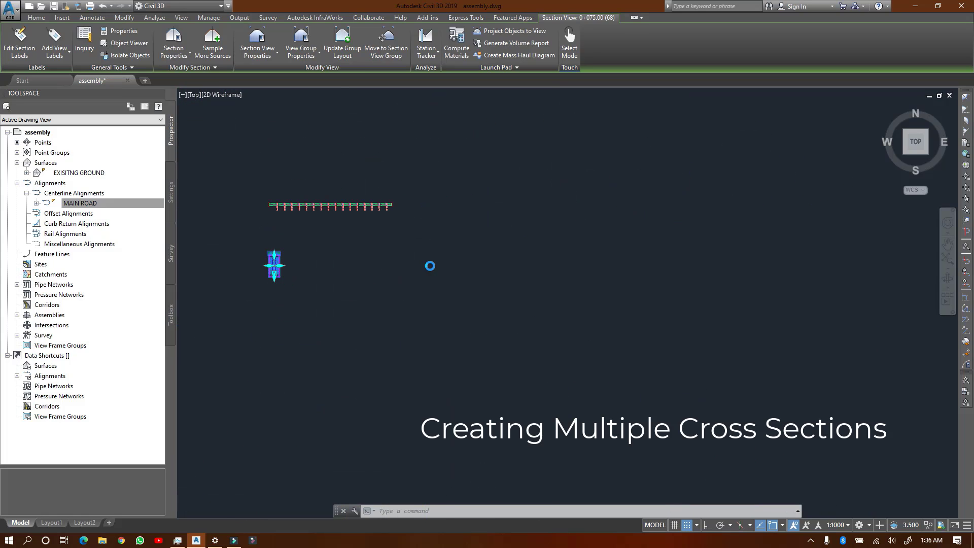
pyautogui.scroll(2, 430, 265)
pyautogui.scroll(-2, 384, 279)
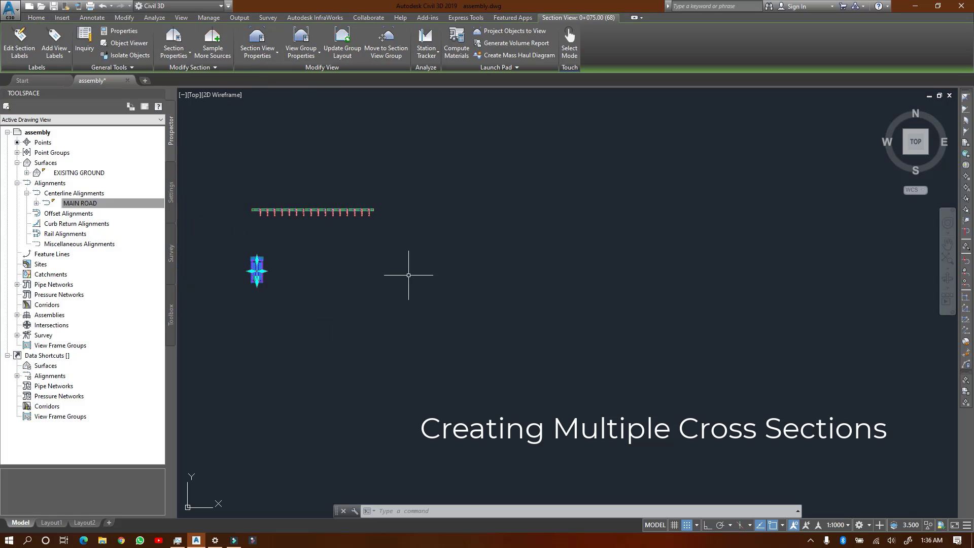
pyautogui.press('Escape')
pyautogui.scroll(2, 407, 232)
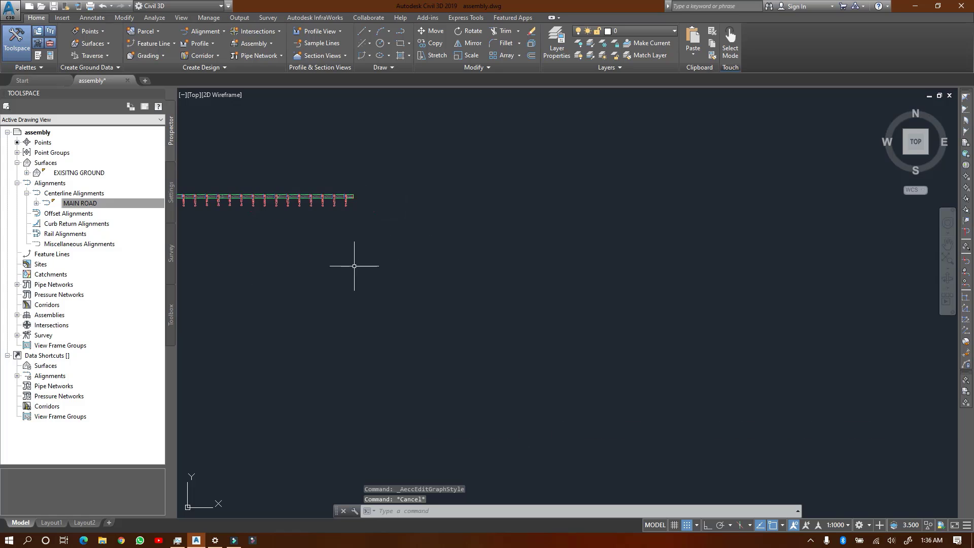
# - Start Create Multiple Section Views for MAIN ROAD with the Road Section style
pyautogui.scroll(-1, 362, 256)
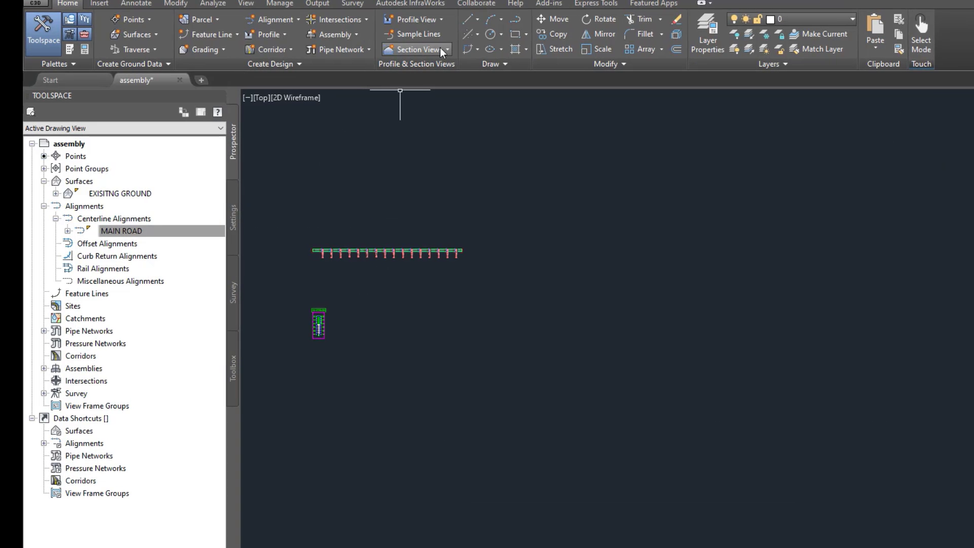
pyautogui.click(440, 47)
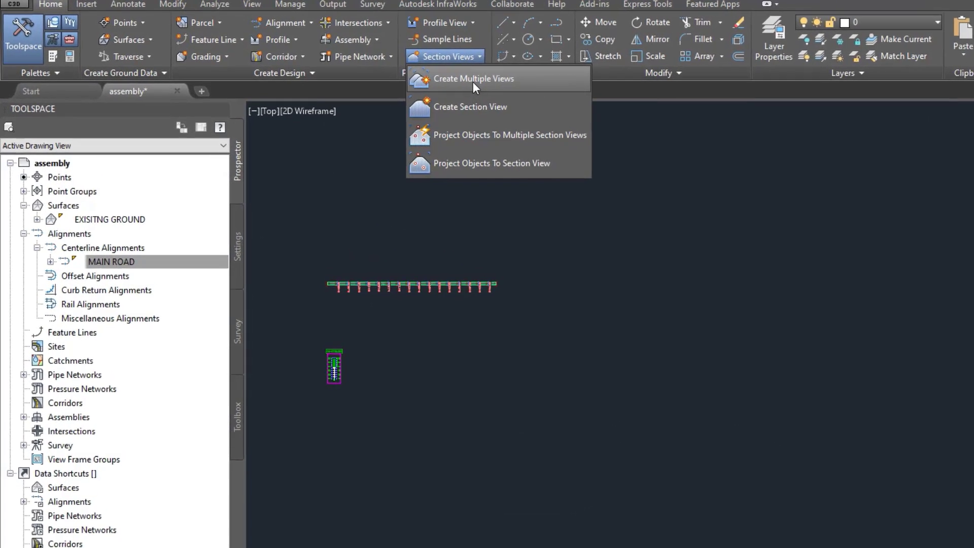
pyautogui.click(473, 81)
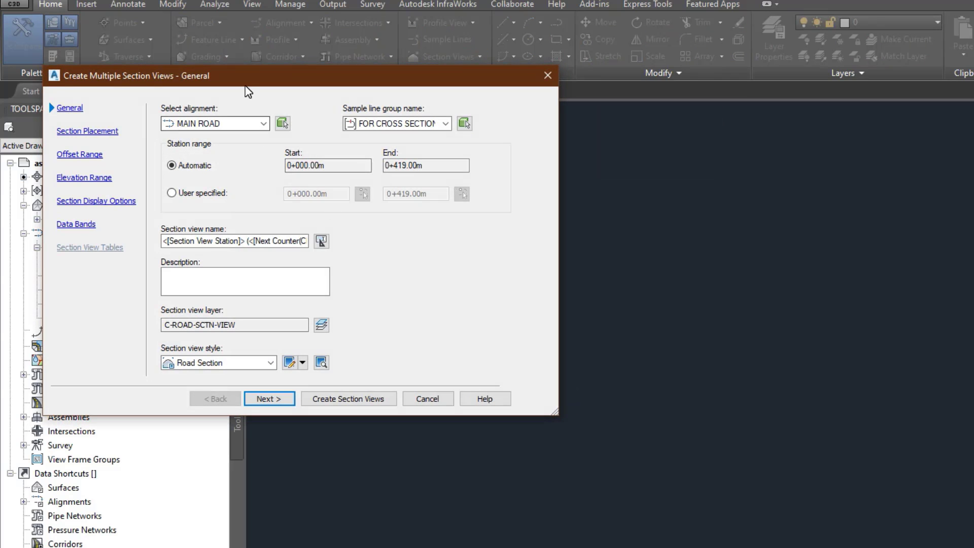
pyautogui.click(244, 80)
pyautogui.moveTo(245, 81); pyautogui.dragTo(258, 71)
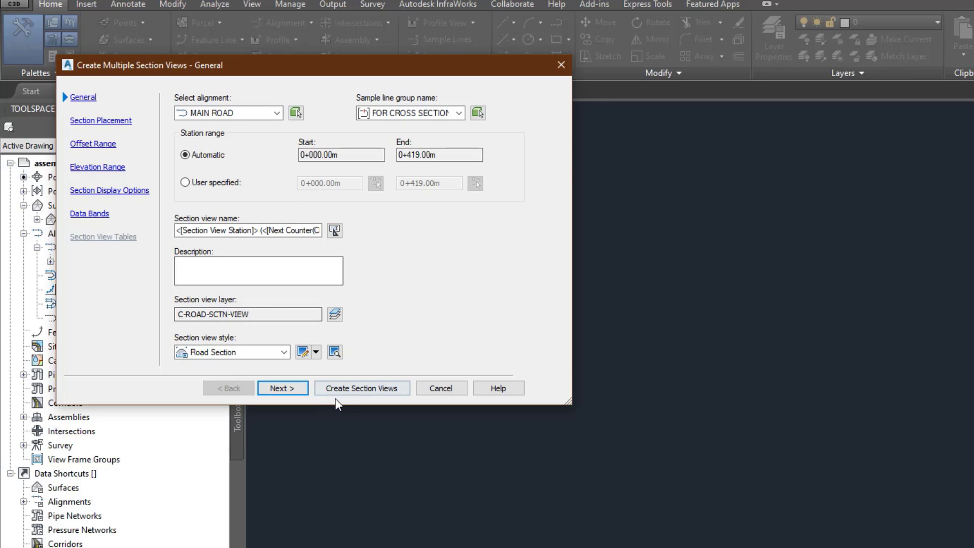
# - Accept the sheet placement, offset, elevation and display pages and create the views
pyautogui.click(289, 388)
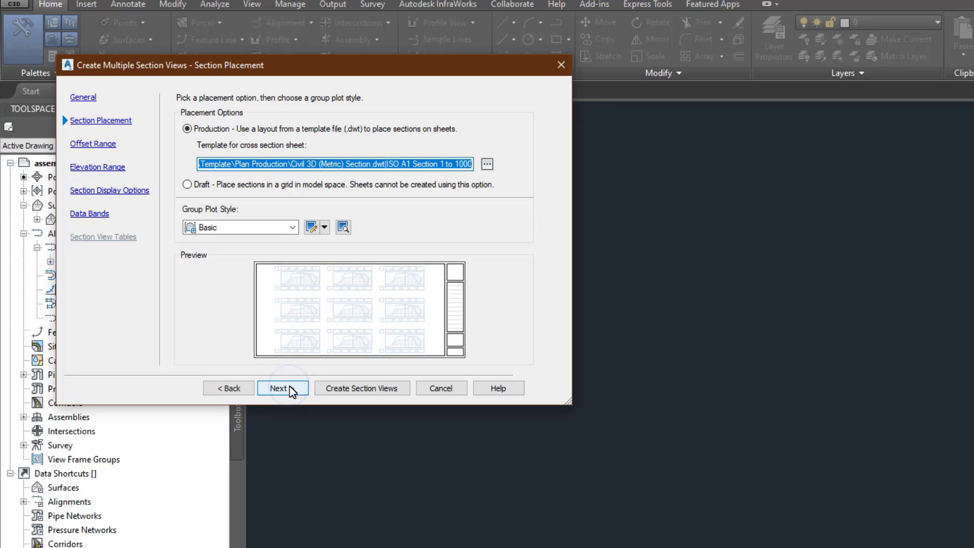
pyautogui.click(291, 388)
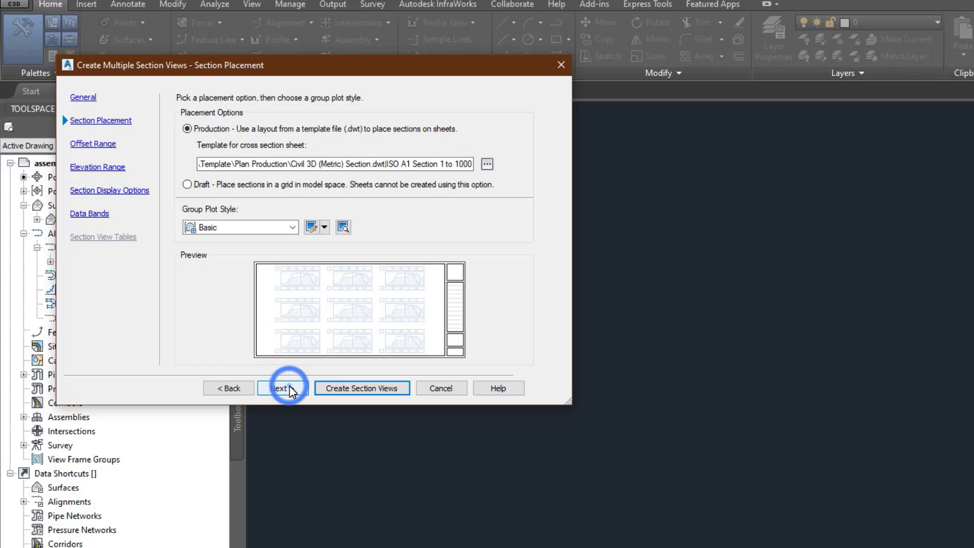
pyautogui.click(289, 389)
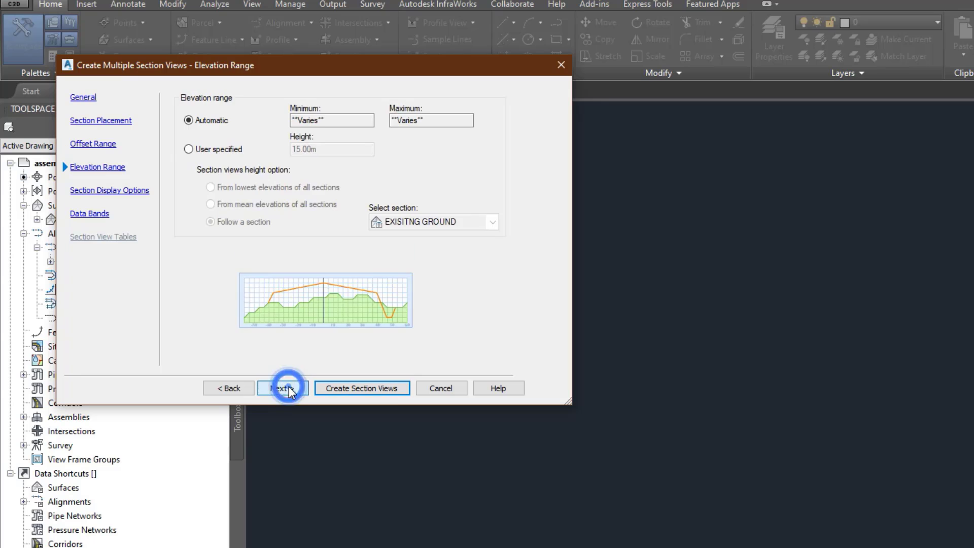
pyautogui.click(288, 388)
pyautogui.click(327, 390)
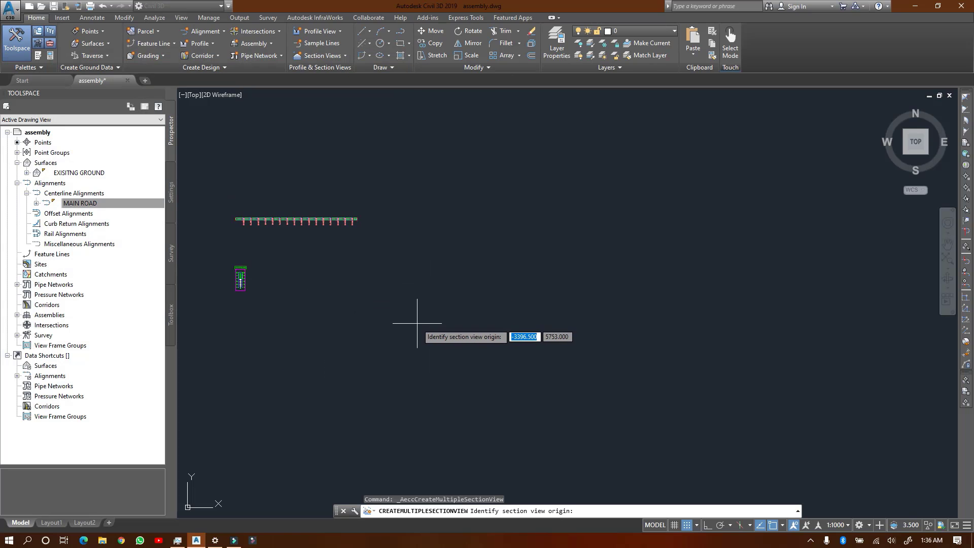
# - Place the grid of sixteen section views on the sheet frame
pyautogui.click(394, 313)
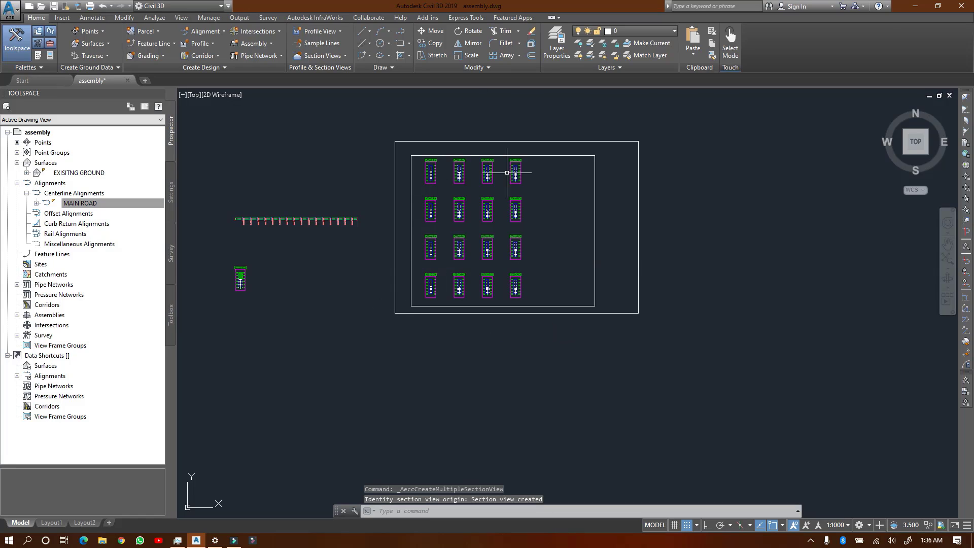
pyautogui.scroll(10, 446, 164)
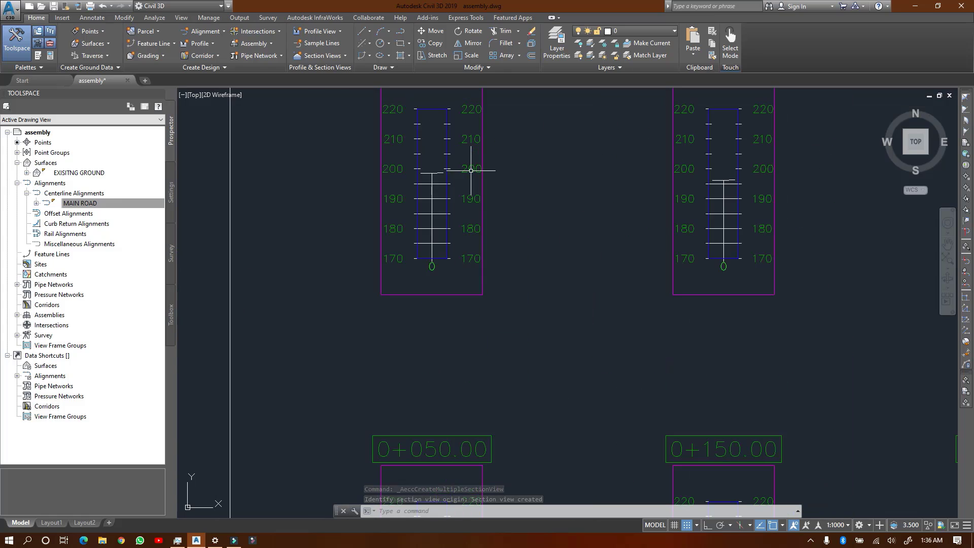
pyautogui.scroll(2, 424, 178)
pyautogui.scroll(-8, 378, 187)
pyautogui.scroll(8, 365, 198)
pyautogui.scroll(-8, 375, 214)
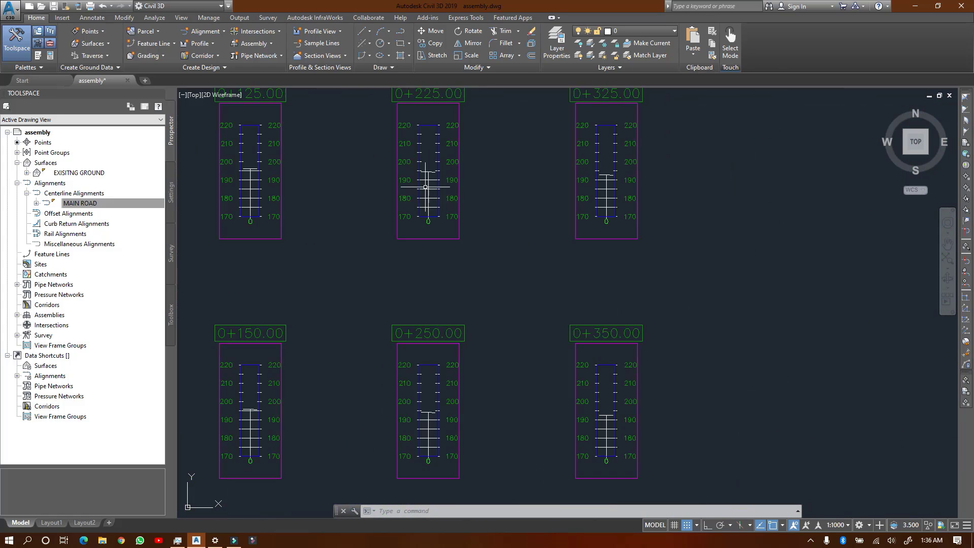
# - Zoom out and begin a crossing window around the third-row section views
pyautogui.scroll(-5, 425, 184)
pyautogui.scroll(7, 464, 198)
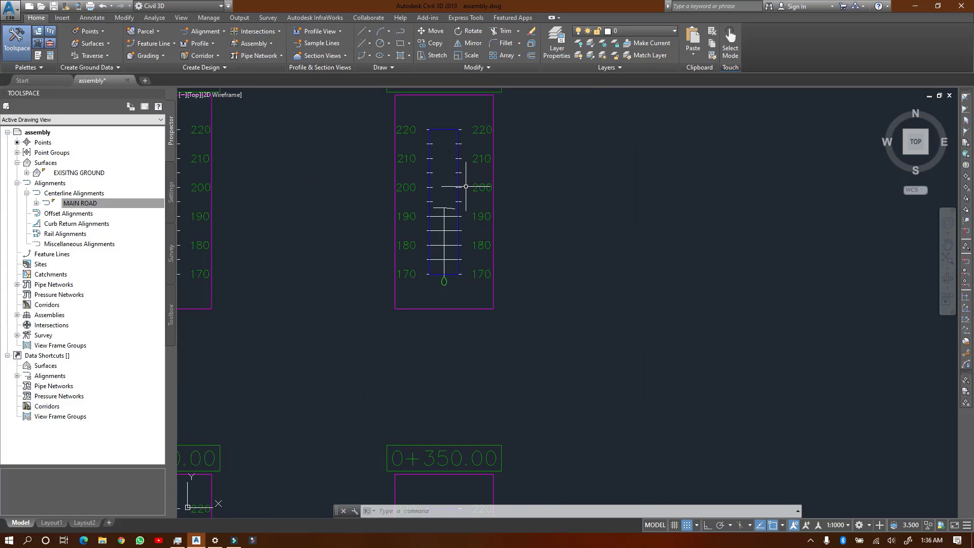
pyautogui.scroll(-4, 465, 188)
pyautogui.scroll(2, 441, 321)
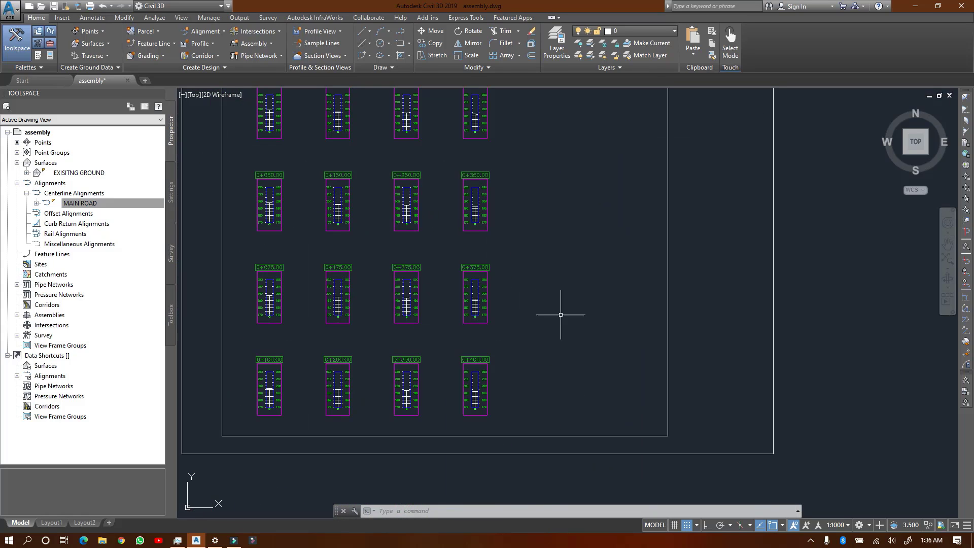
pyautogui.scroll(-2, 561, 315)
pyautogui.click(510, 312)
# - Select the three third-row views and browse View Group and Section View Properties lists
pyautogui.click(416, 323)
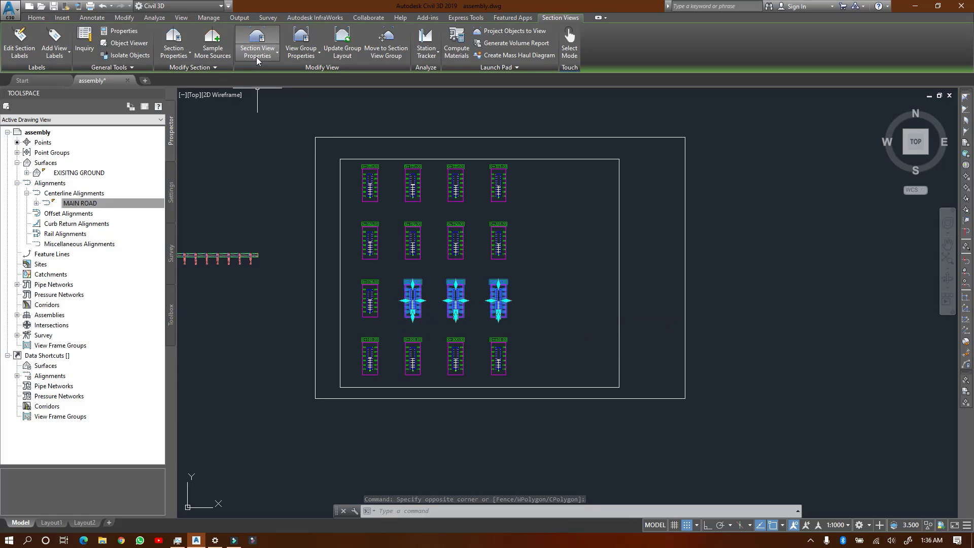
pyautogui.click(288, 57)
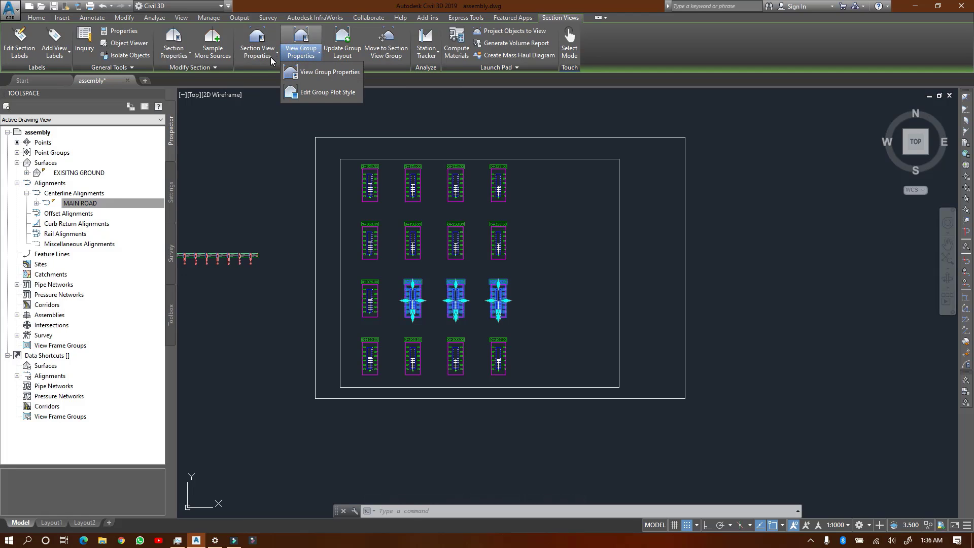
pyautogui.click(272, 57)
pyautogui.click(259, 60)
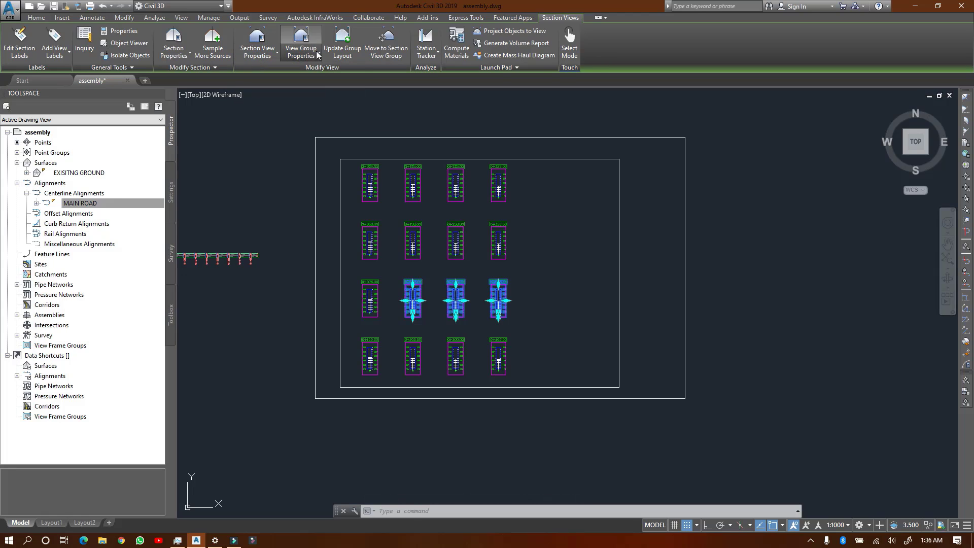
pyautogui.click(301, 56)
pyautogui.click(301, 56)
# - Deselect the views and zoom into section 0+075.00's offset and elevation labels
pyautogui.scroll(-5, 633, 273)
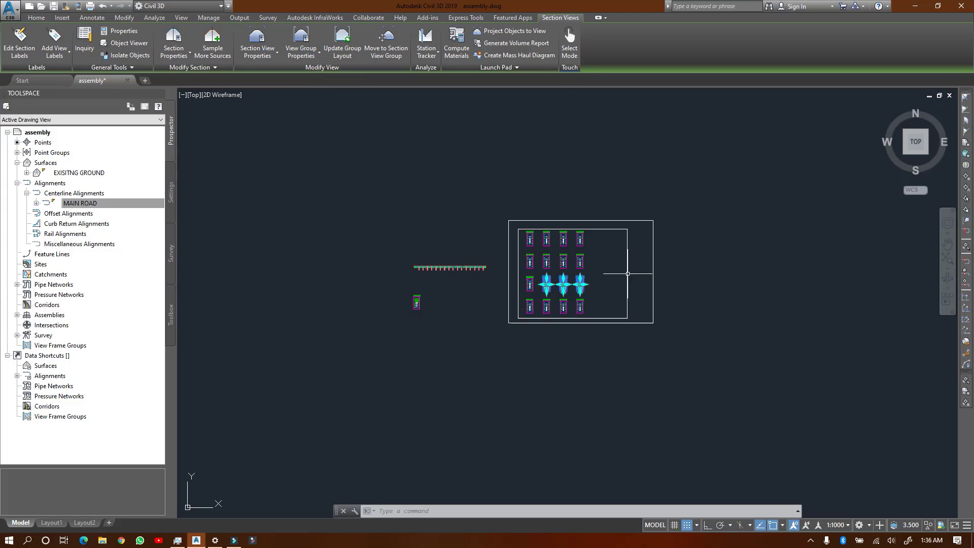
pyautogui.click(563, 284)
pyautogui.press('Escape')
pyautogui.scroll(10, 411, 299)
pyautogui.scroll(6, 373, 269)
pyautogui.click(358, 256)
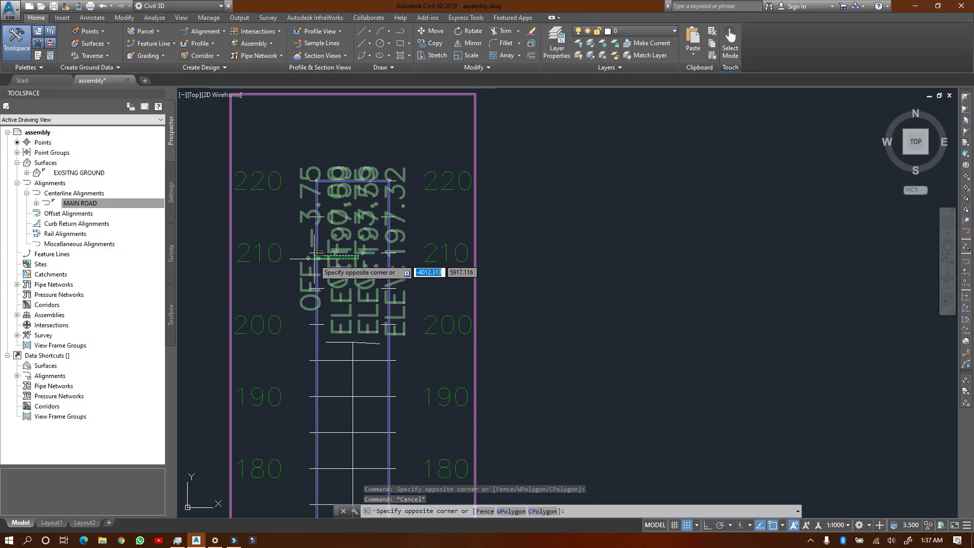
pyautogui.click(359, 274)
pyautogui.scroll(-6, 378, 265)
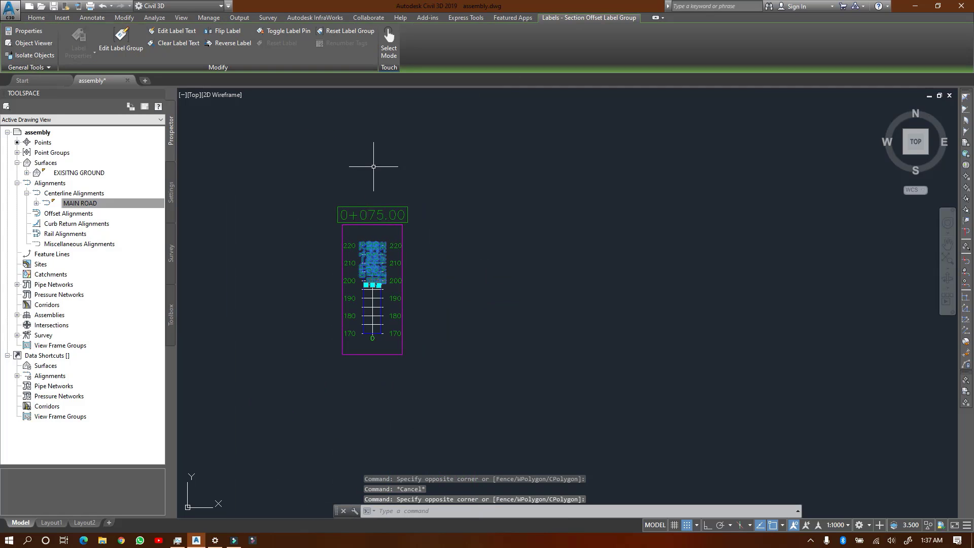
pyautogui.scroll(7, 375, 284)
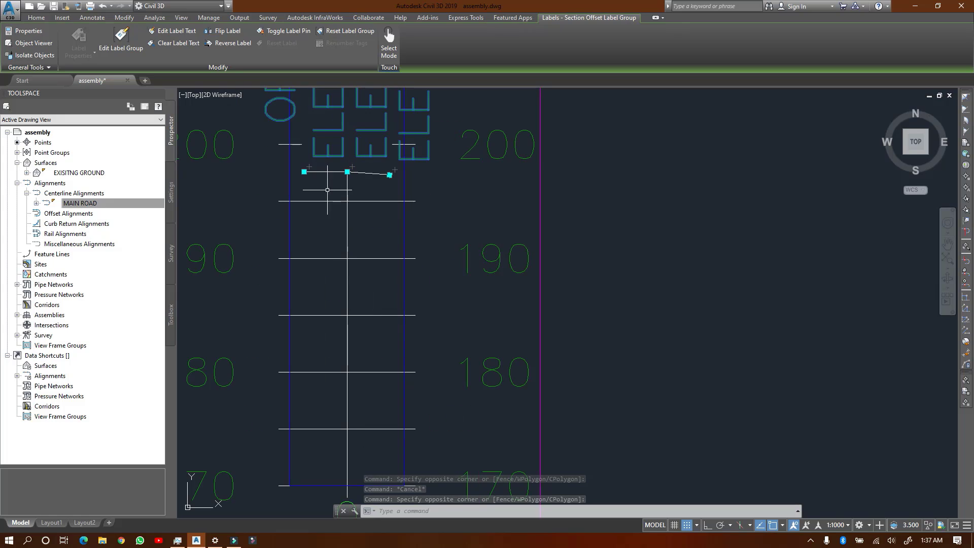
pyautogui.scroll(-5, 399, 271)
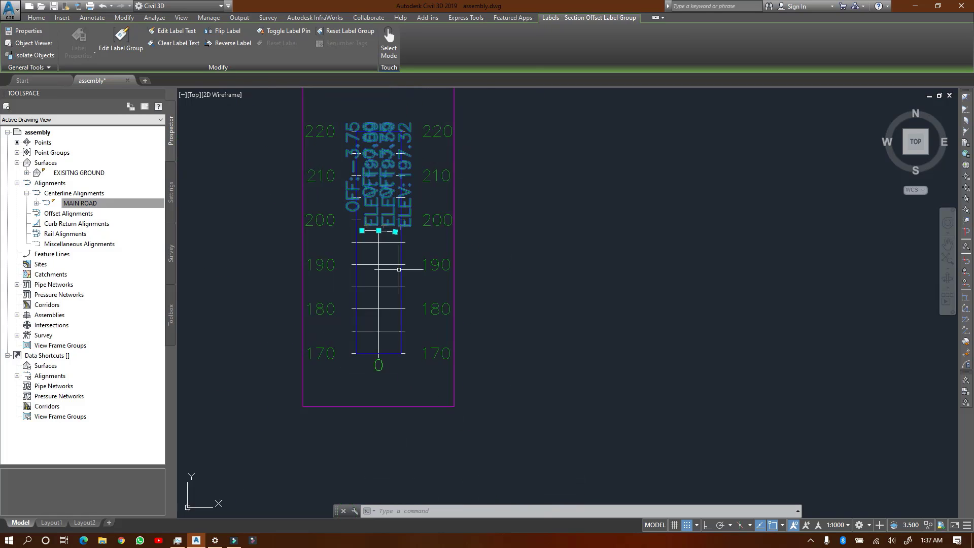
pyautogui.scroll(-3, 399, 270)
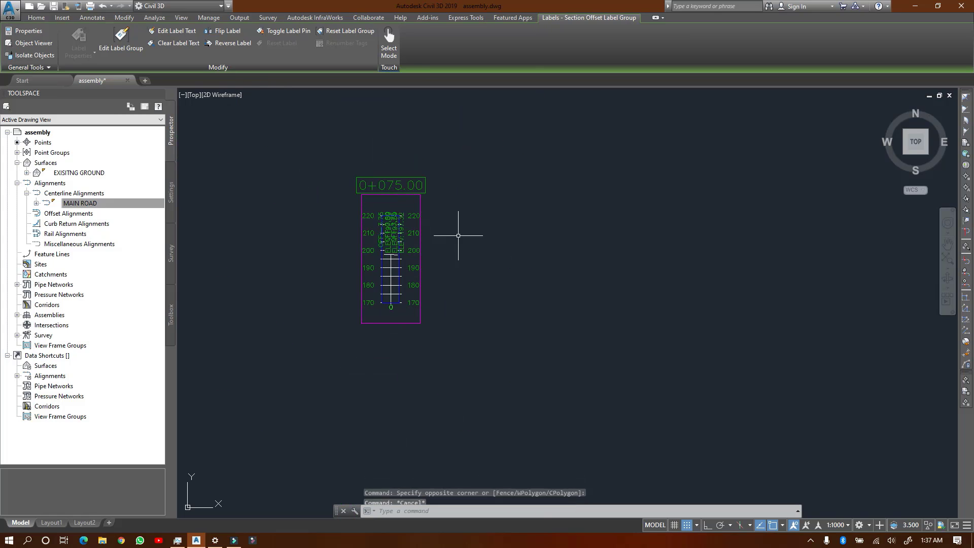
pyautogui.press('Escape')
pyautogui.scroll(6, 396, 248)
pyautogui.click(641, 437)
# - Open Section View Properties for section view 0+075.00
pyautogui.click(608, 445)
pyautogui.click(406, 81)
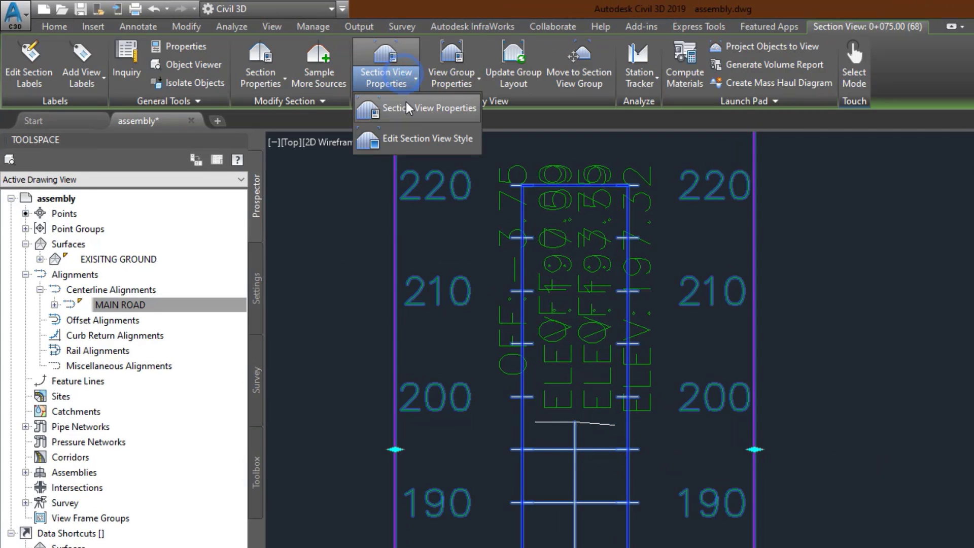
pyautogui.click(409, 113)
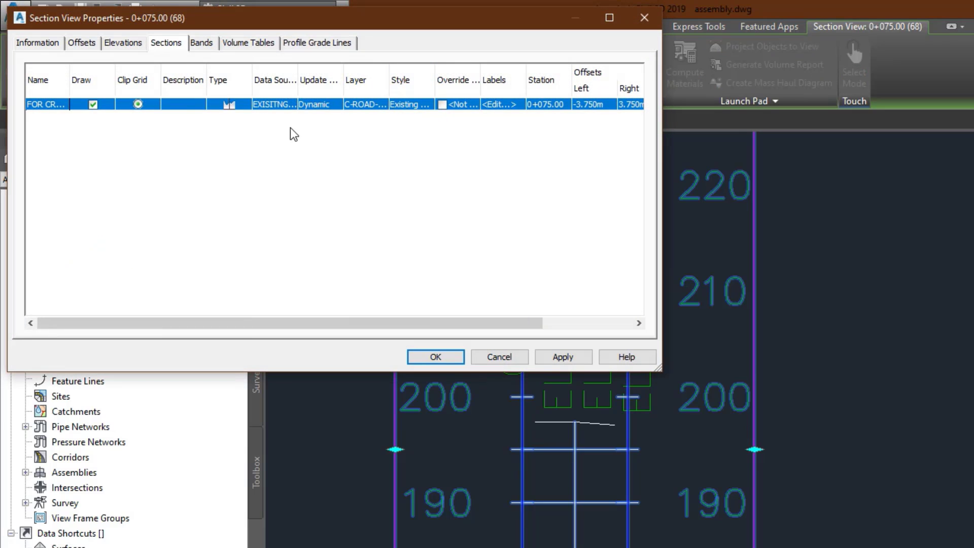
pyautogui.moveTo(172, 27); pyautogui.dragTo(231, 54)
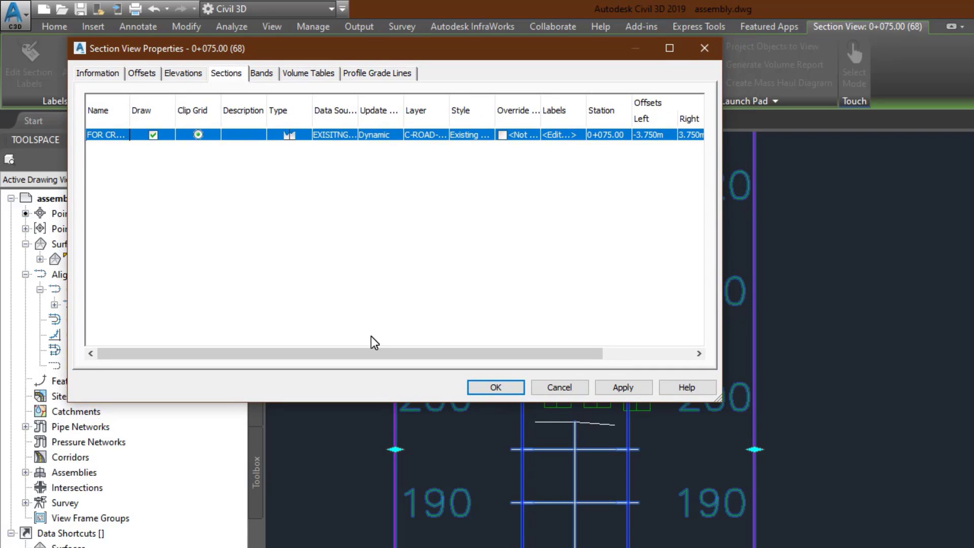
pyautogui.moveTo(378, 353); pyautogui.dragTo(478, 363)
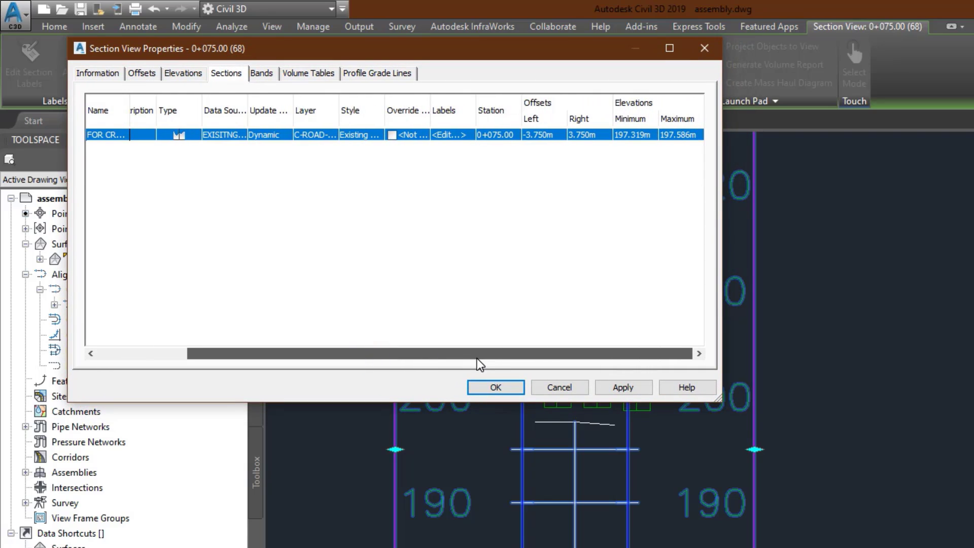
# - Set the EXISTING GROUND major and minor offset labels to 'Stagger both sides'
pyautogui.click(457, 135)
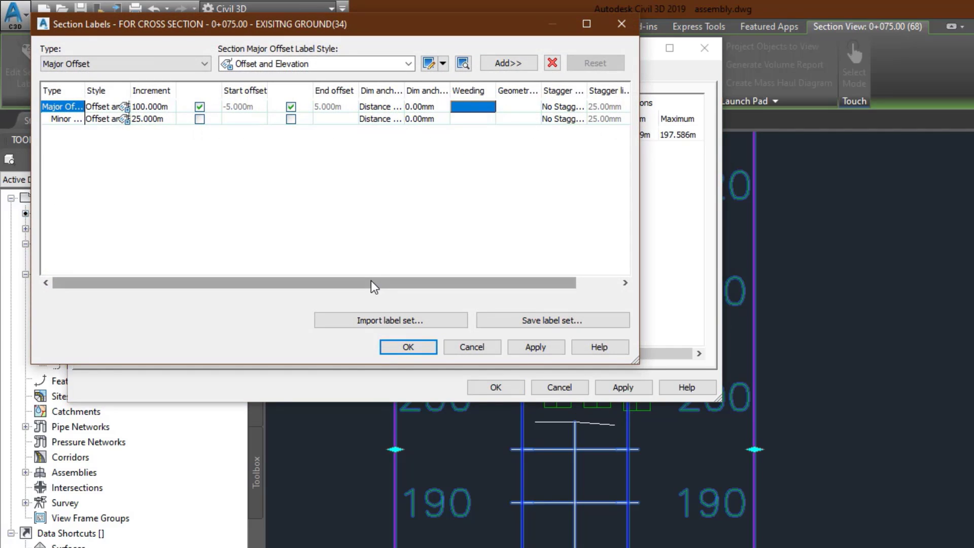
pyautogui.moveTo(374, 283); pyautogui.dragTo(446, 286)
pyautogui.click(520, 111)
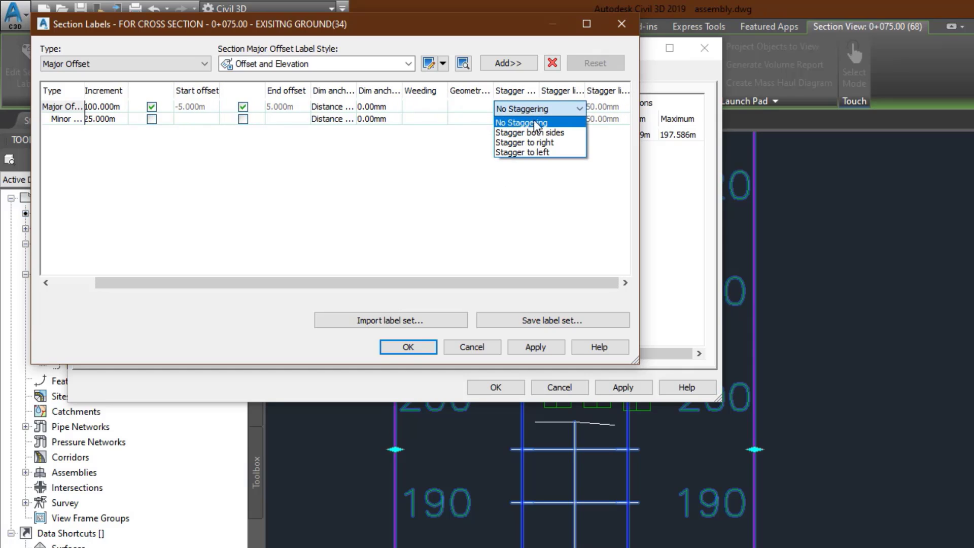
pyautogui.click(543, 133)
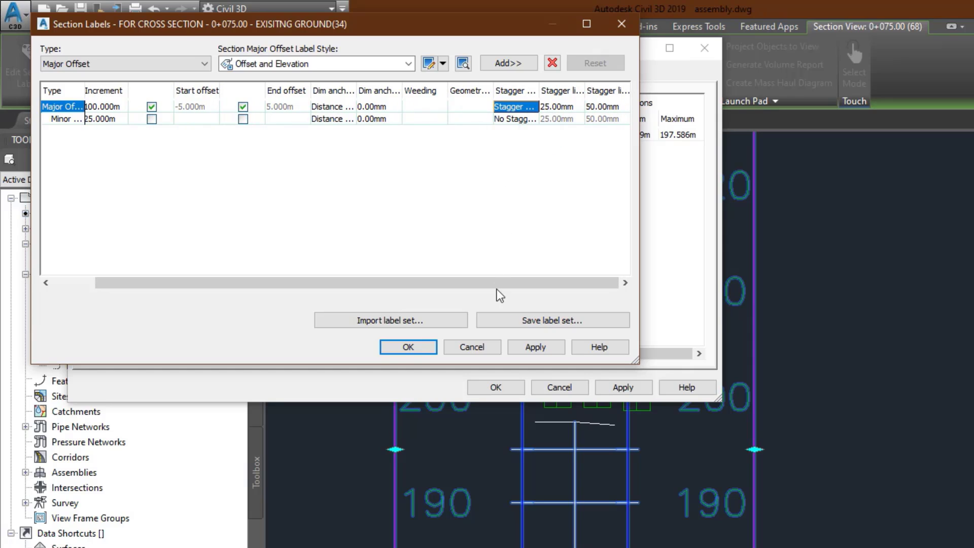
pyautogui.click(526, 123)
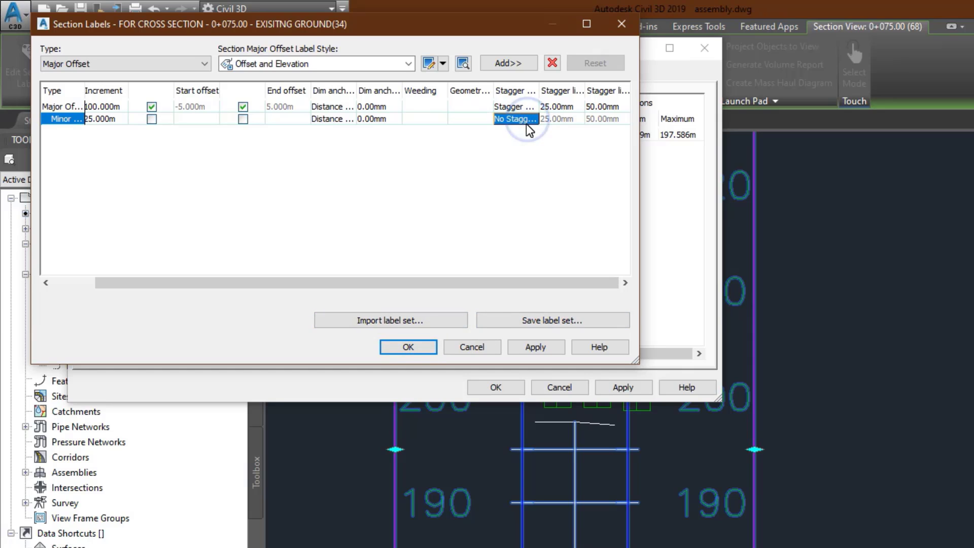
pyautogui.click(531, 145)
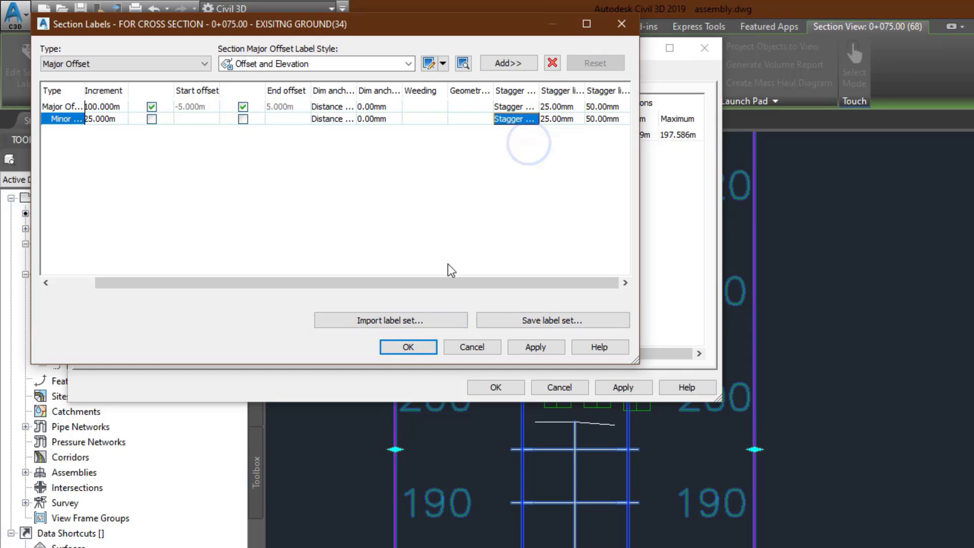
pyautogui.click(405, 347)
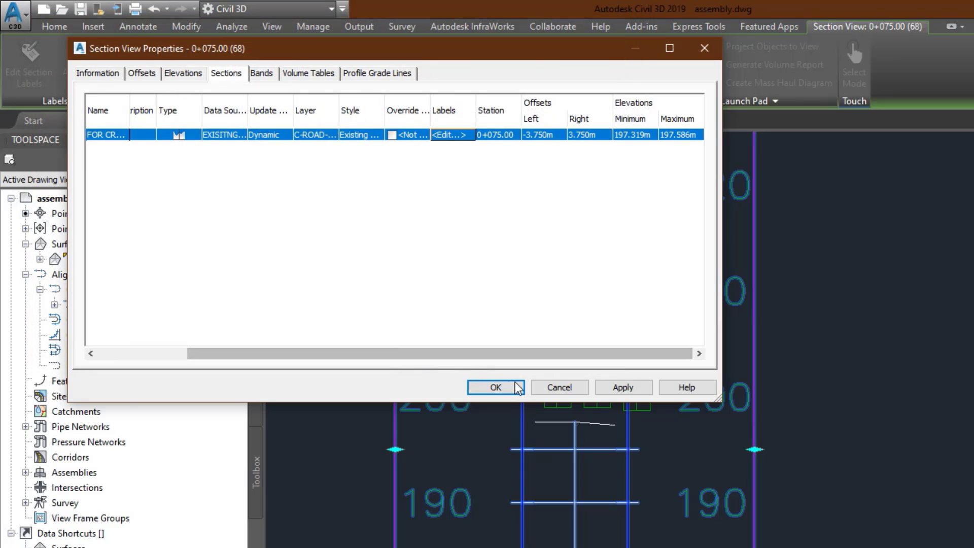
# - Apply and close Section View Properties, then zoom around the 0+075.00 section view
pyautogui.click(494, 387)
pyautogui.scroll(-5, 542, 392)
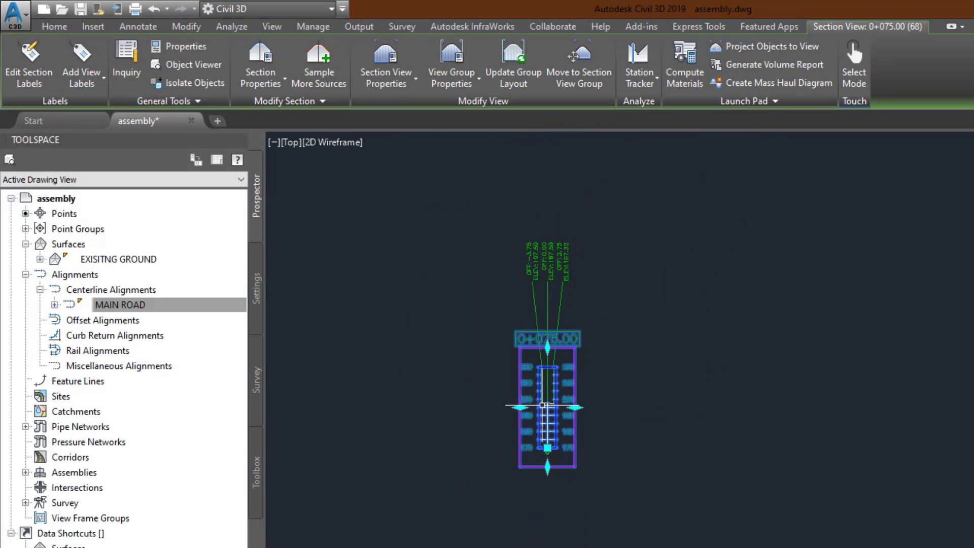
pyautogui.scroll(3, 539, 278)
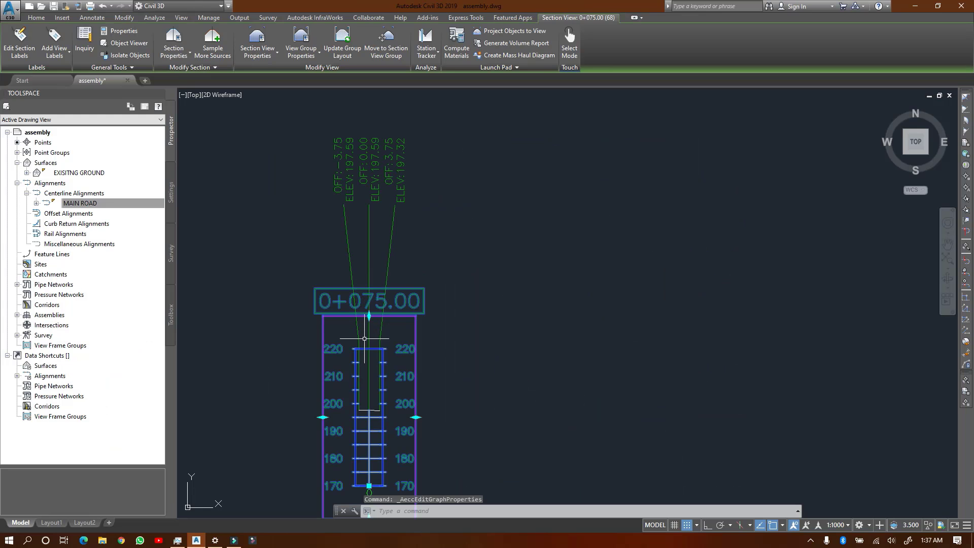
pyautogui.scroll(-2, 356, 188)
pyautogui.scroll(2, 355, 188)
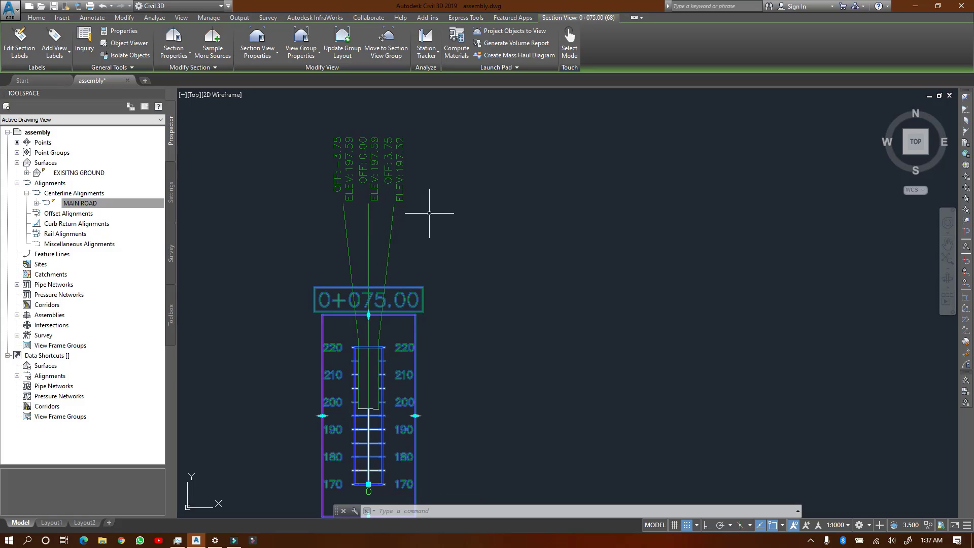
pyautogui.scroll(-1, 408, 174)
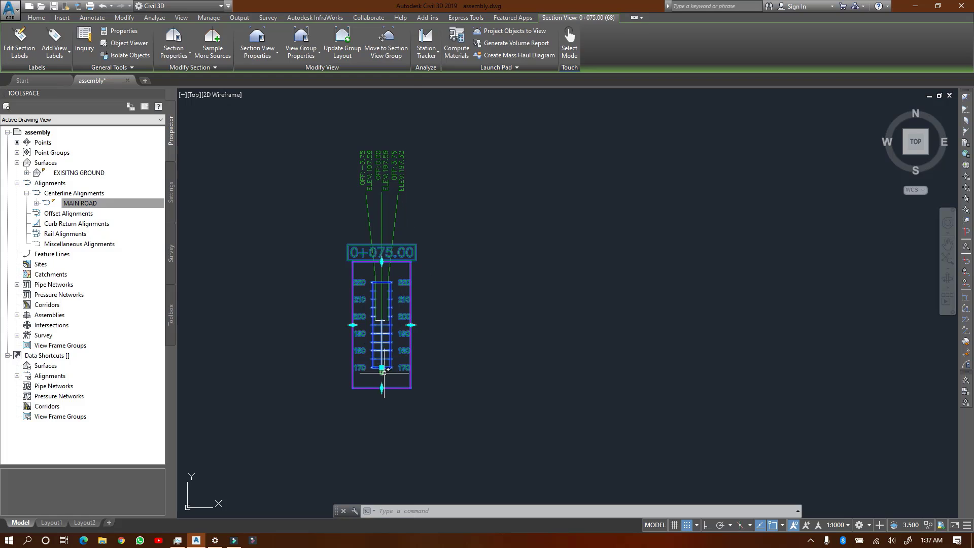
pyautogui.scroll(2, 384, 372)
pyautogui.scroll(3, 392, 293)
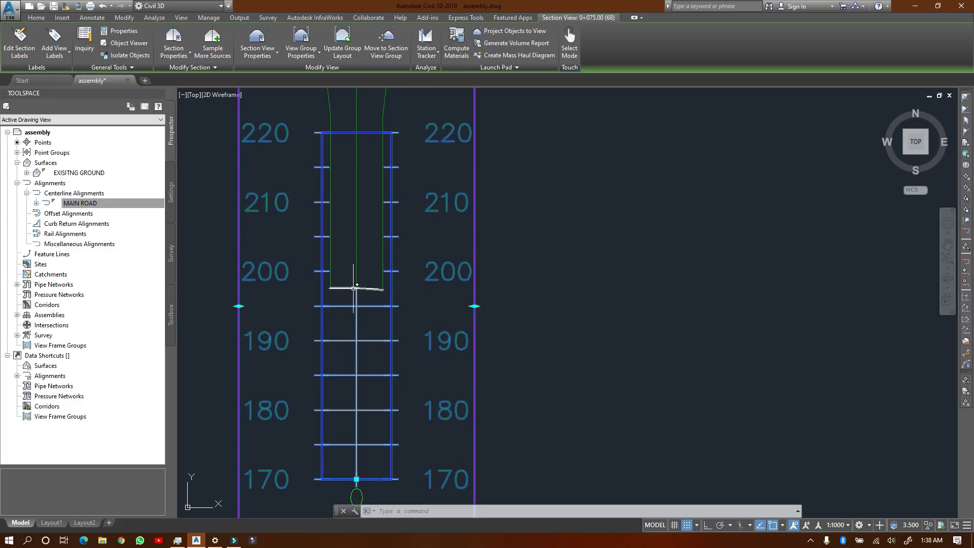
pyautogui.scroll(-5, 344, 307)
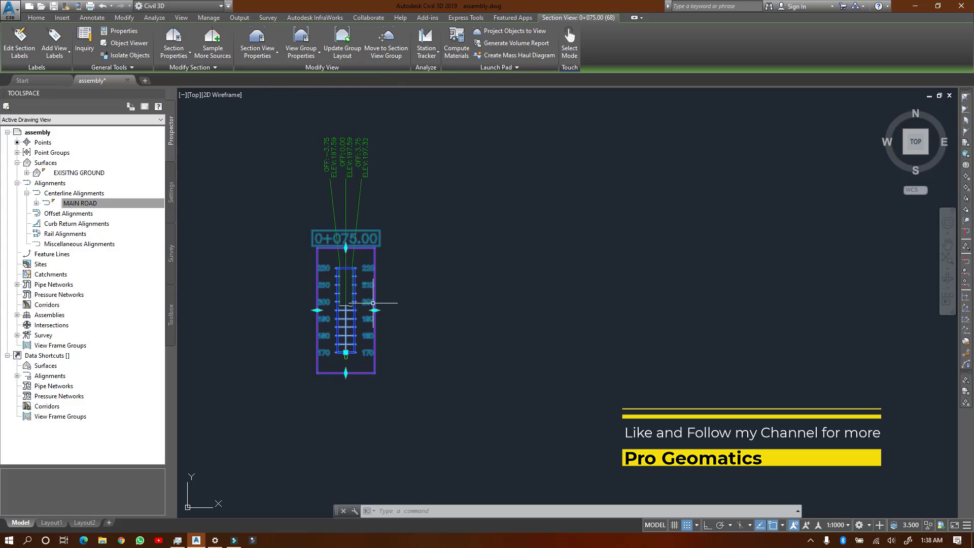
pyautogui.scroll(4, 354, 383)
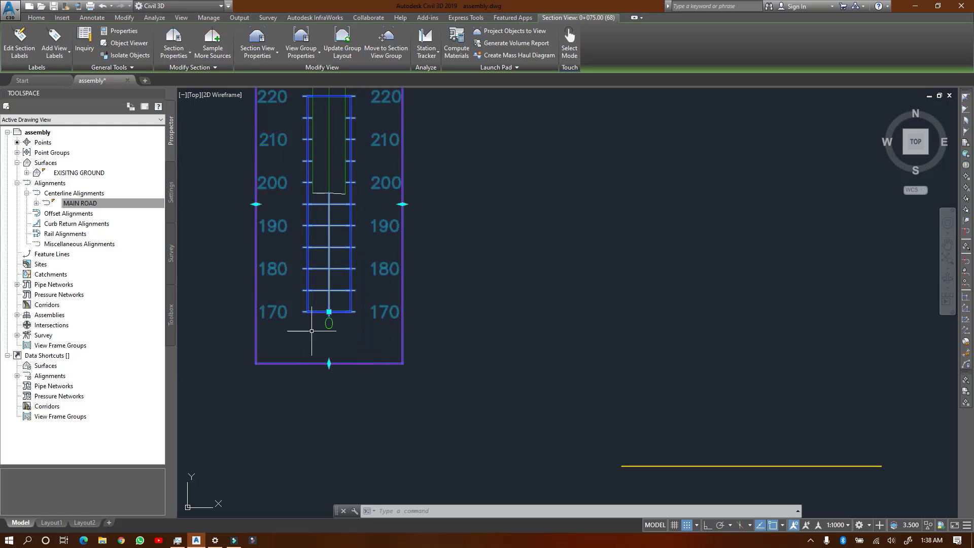
# - In the section view style's Display settings, preview the Elevation left axis title, then hide it
pyautogui.click(264, 59)
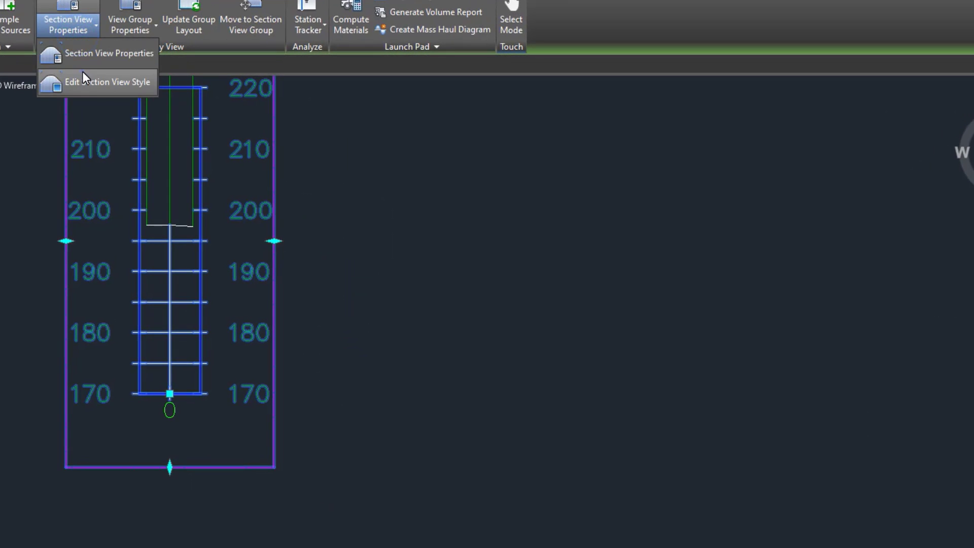
pyautogui.click(267, 85)
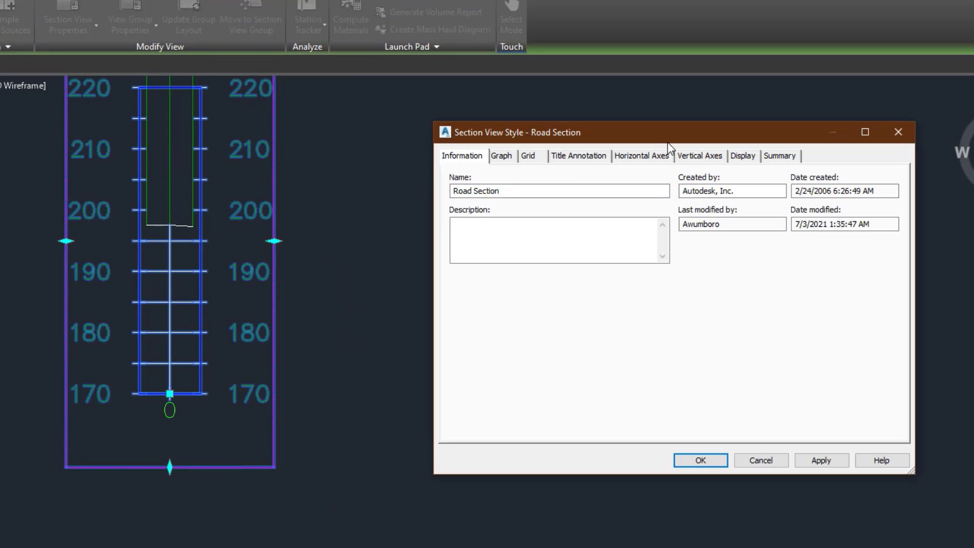
pyautogui.click(749, 156)
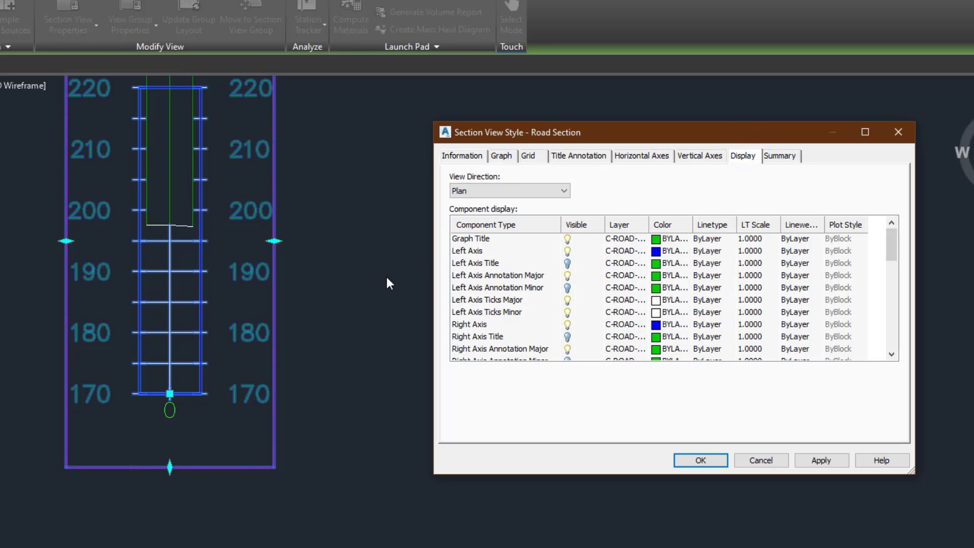
pyautogui.click(567, 264)
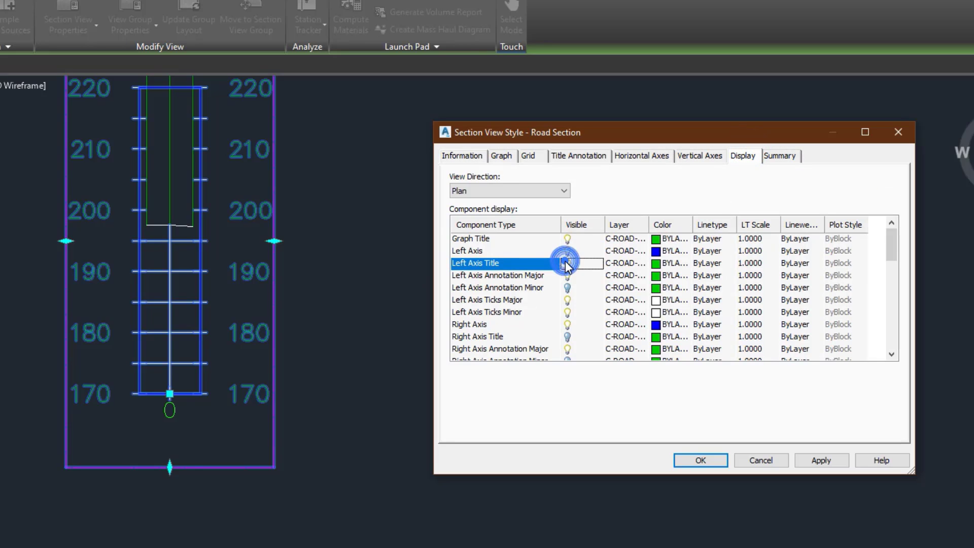
pyautogui.click(802, 458)
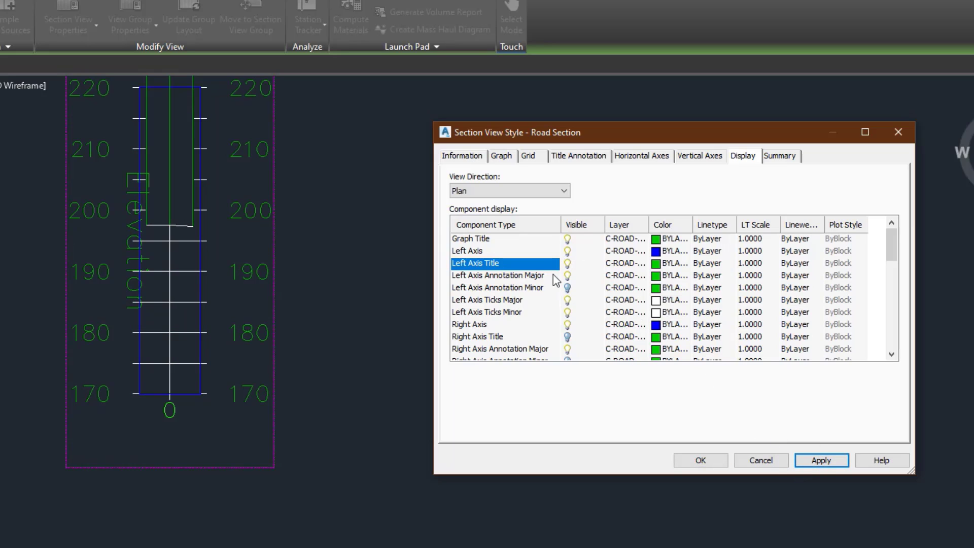
pyautogui.click(567, 263)
pyautogui.click(821, 459)
# - Check the drawing, then review the Title Annotation and Horizontal Axes (10 m major, 5 m minor) settings
pyautogui.scroll(-2, 555, 290)
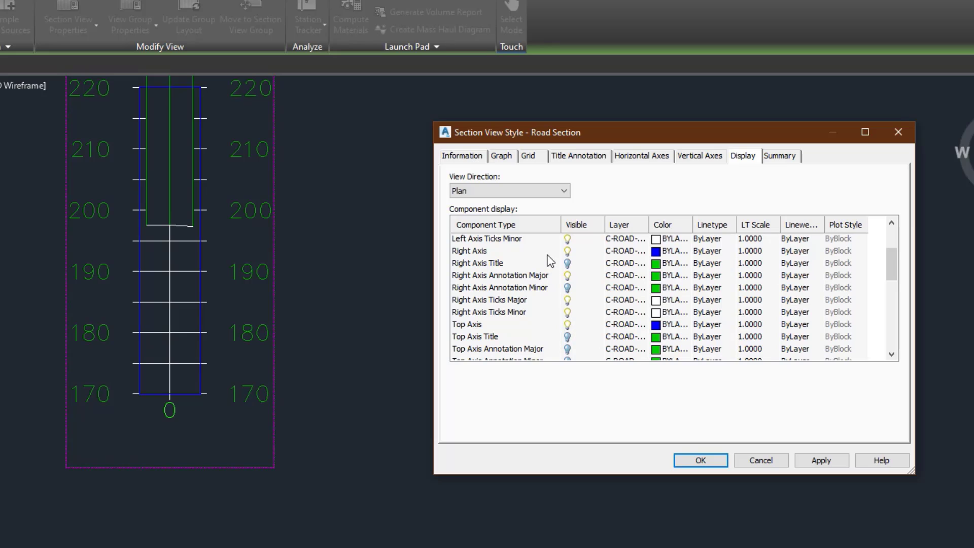
pyautogui.scroll(1, 550, 260)
pyautogui.scroll(1, 563, 263)
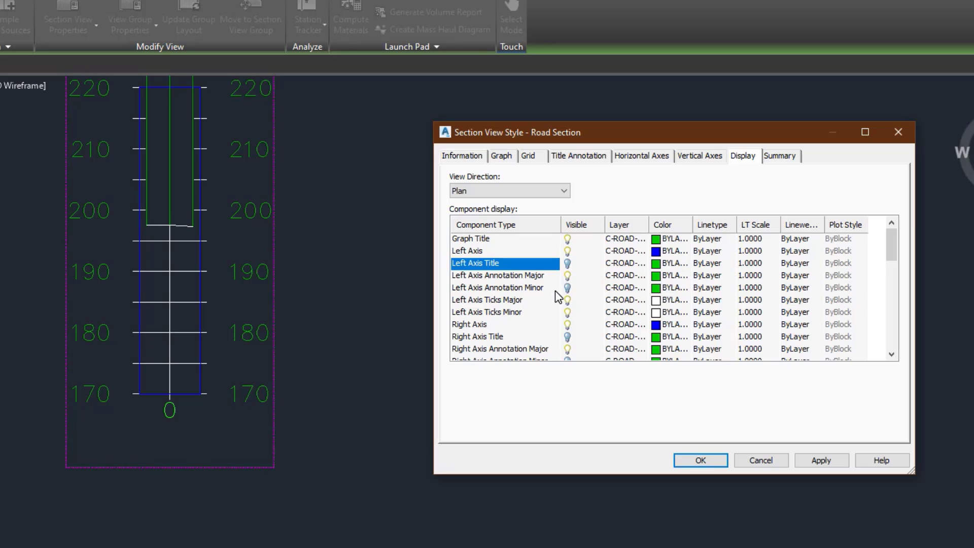
pyautogui.scroll(-3, 556, 298)
pyautogui.scroll(3, 548, 288)
pyautogui.click(584, 156)
pyautogui.click(626, 155)
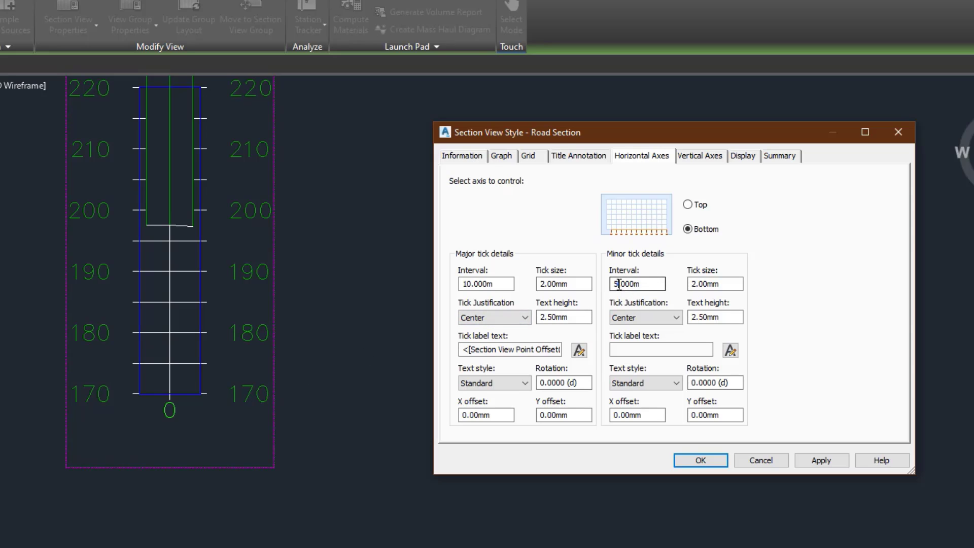
# - Set bottom-axis minor interval to 1.000m and major to 5.000m, apply, and review Title Annotation and Grid
pyautogui.moveTo(618, 284); pyautogui.dragTo(610, 284)
pyautogui.click(806, 460)
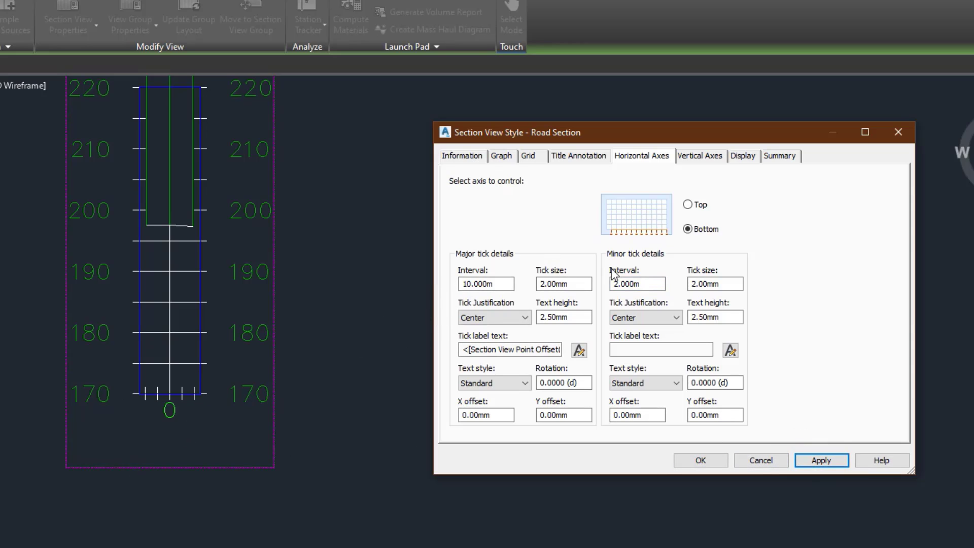
pyautogui.click(616, 283)
pyautogui.click(696, 283)
pyautogui.click(622, 283)
pyautogui.moveTo(615, 283); pyautogui.dragTo(618, 283)
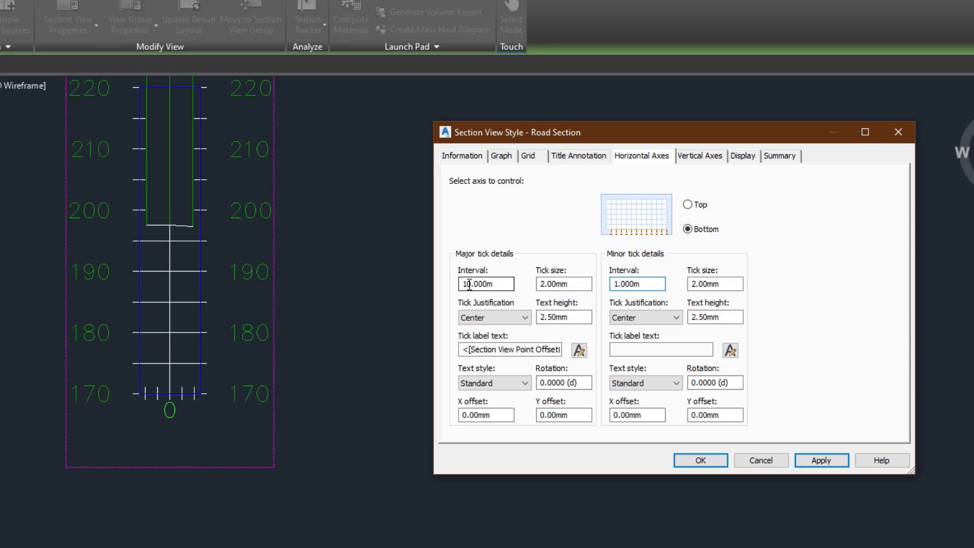
pyautogui.moveTo(471, 284); pyautogui.dragTo(453, 293)
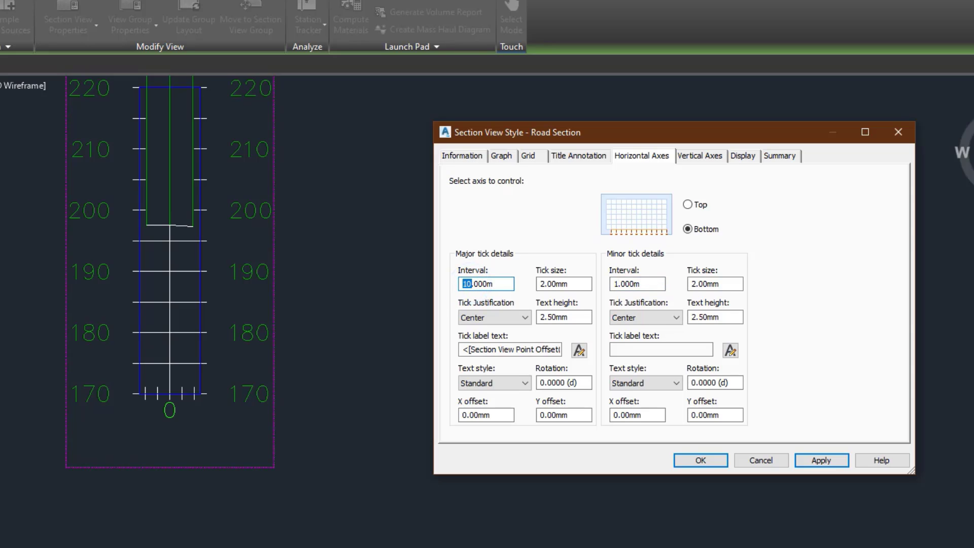
pyautogui.click(803, 452)
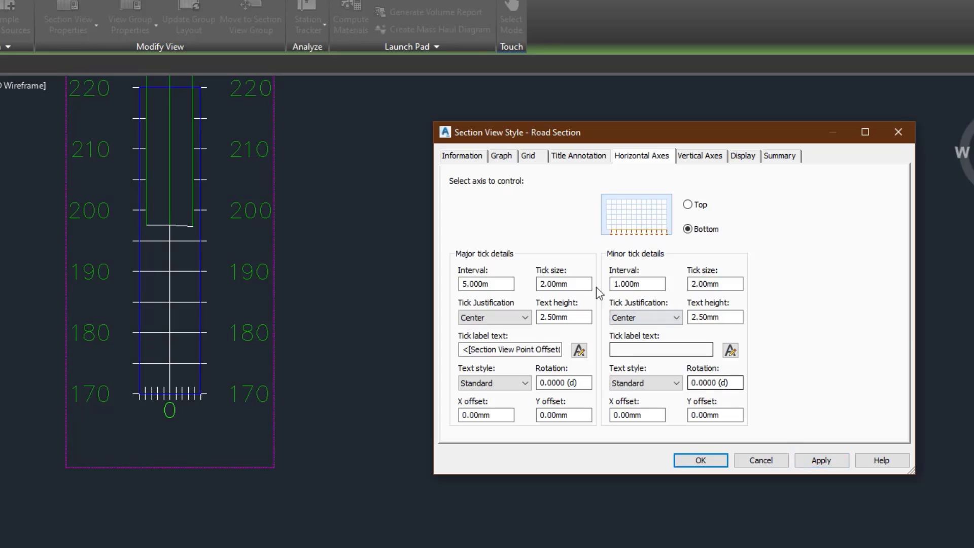
pyautogui.click(576, 155)
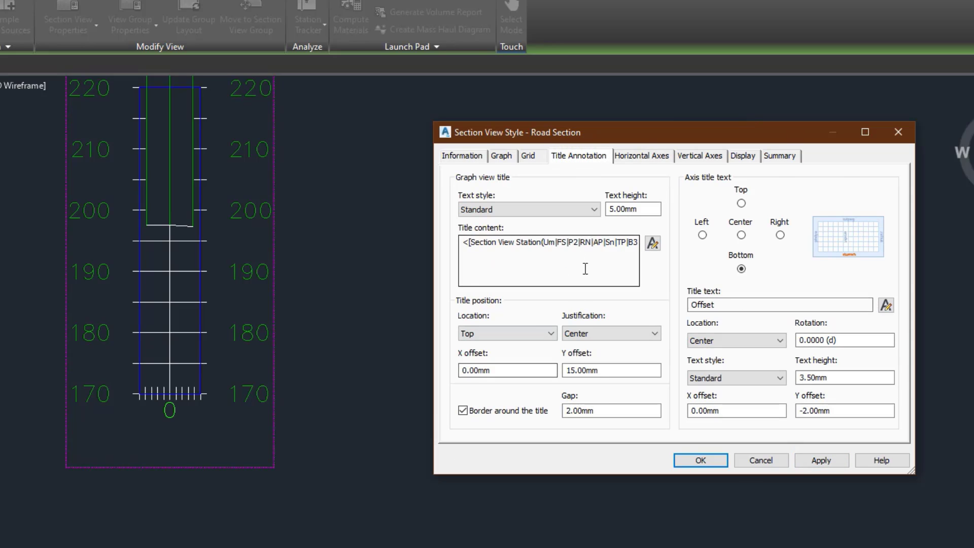
pyautogui.click(522, 156)
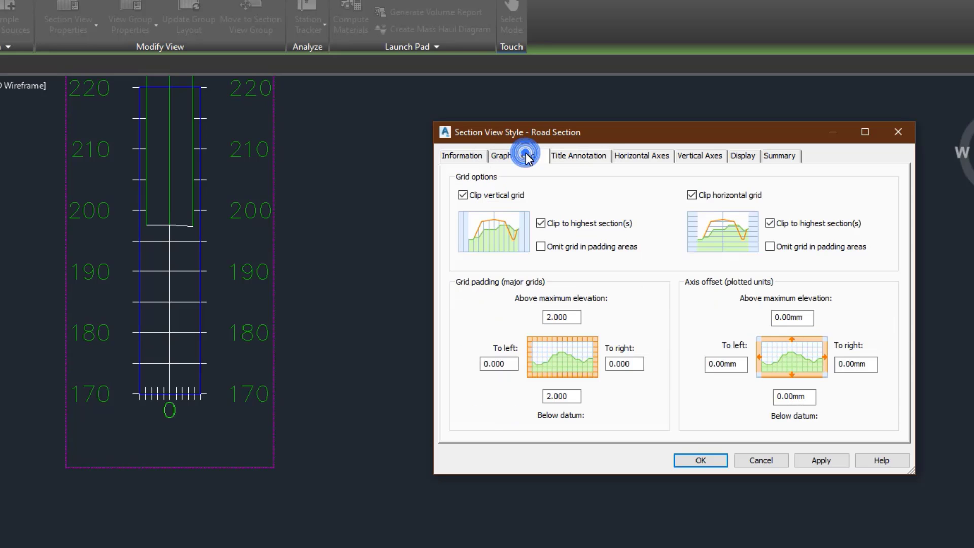
# - Accept the Road Section style changes and zoom out over the sixteen-view sheet grid
pyautogui.click(691, 463)
pyautogui.scroll(-4, 410, 363)
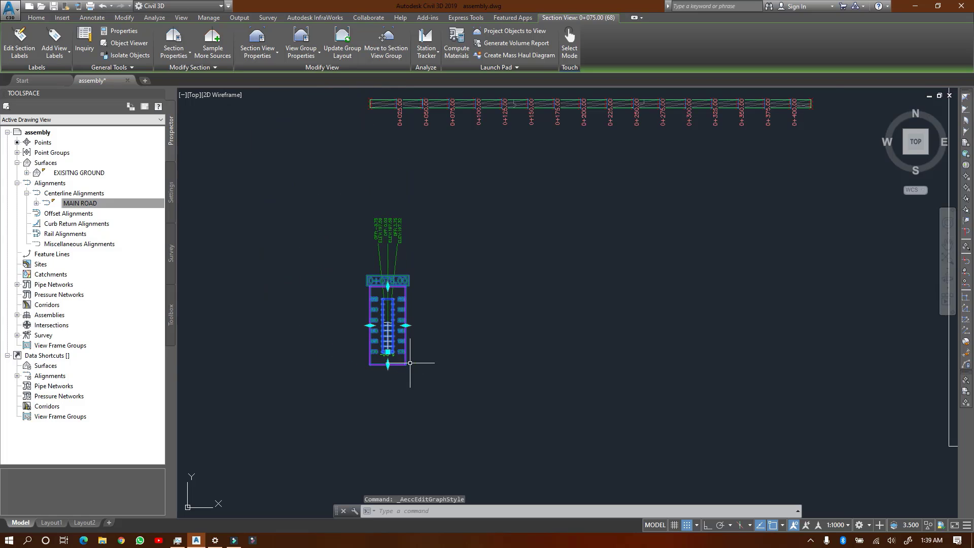
pyautogui.scroll(-2, 410, 363)
pyautogui.scroll(-3, 385, 356)
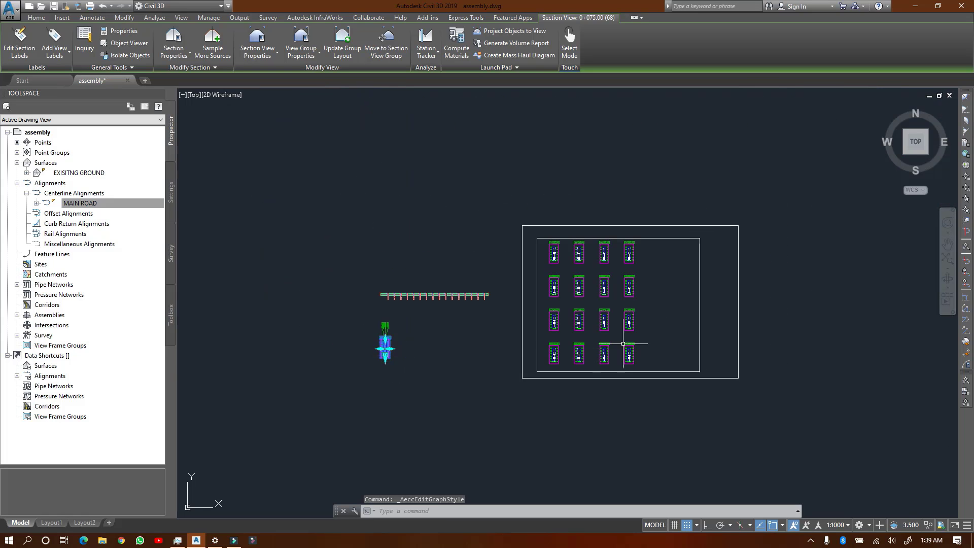
pyautogui.scroll(6, 623, 339)
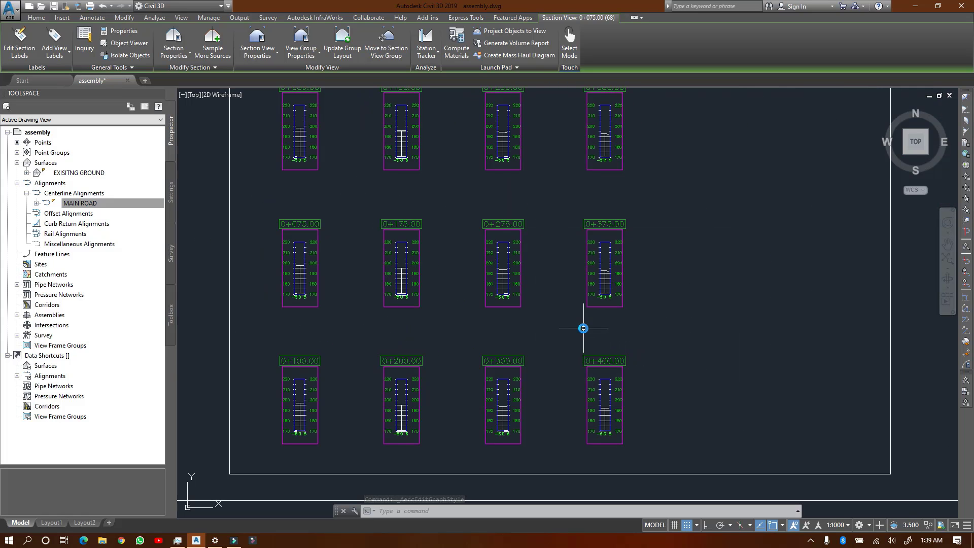
pyautogui.scroll(-2, 584, 327)
pyautogui.scroll(-2, 583, 328)
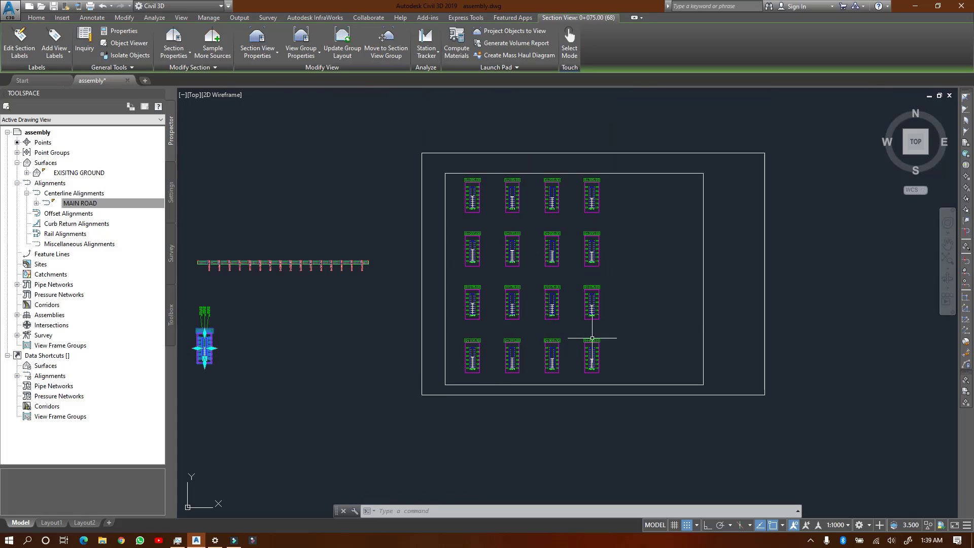
pyautogui.scroll(1, 235, 268)
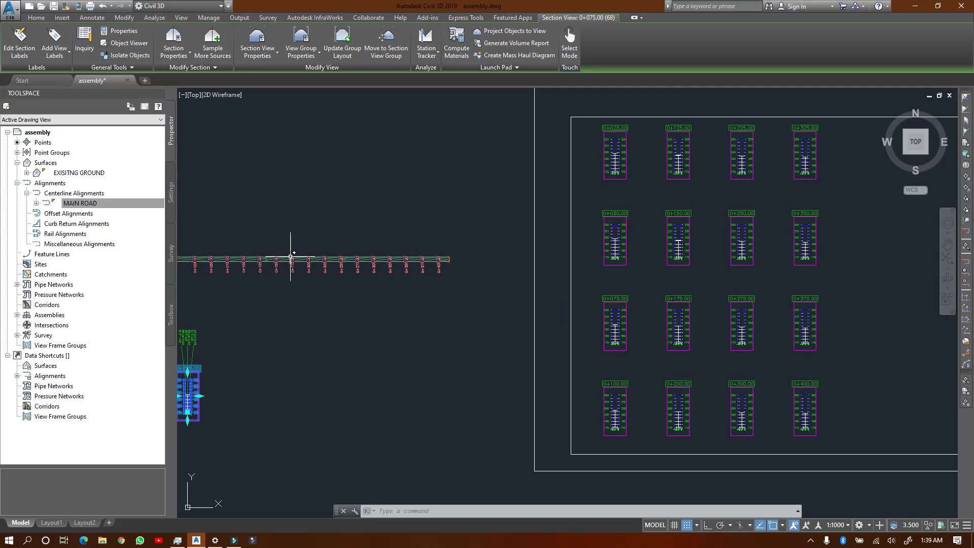
# - Clear the selection, look through the Section Views command list, and zoom around the drawing
pyautogui.press('Escape')
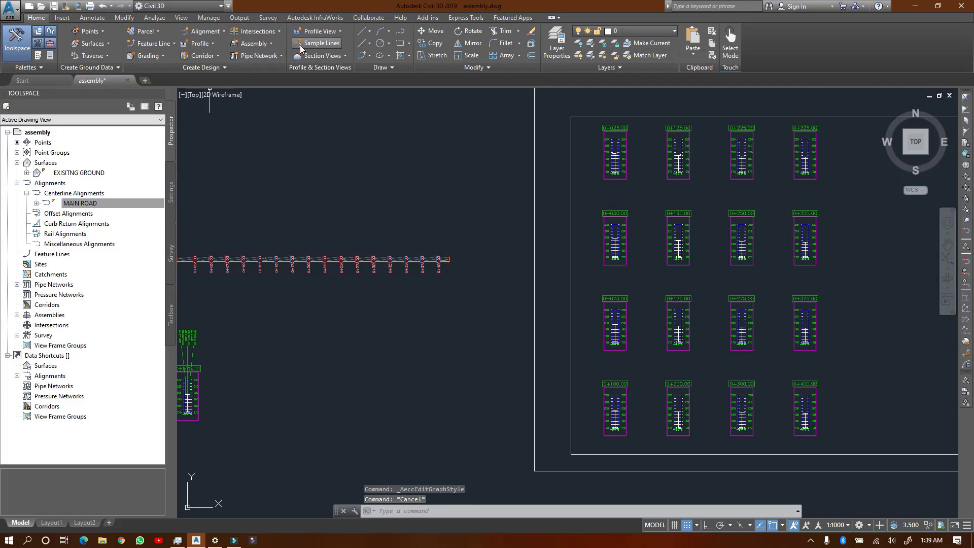
pyautogui.click(334, 57)
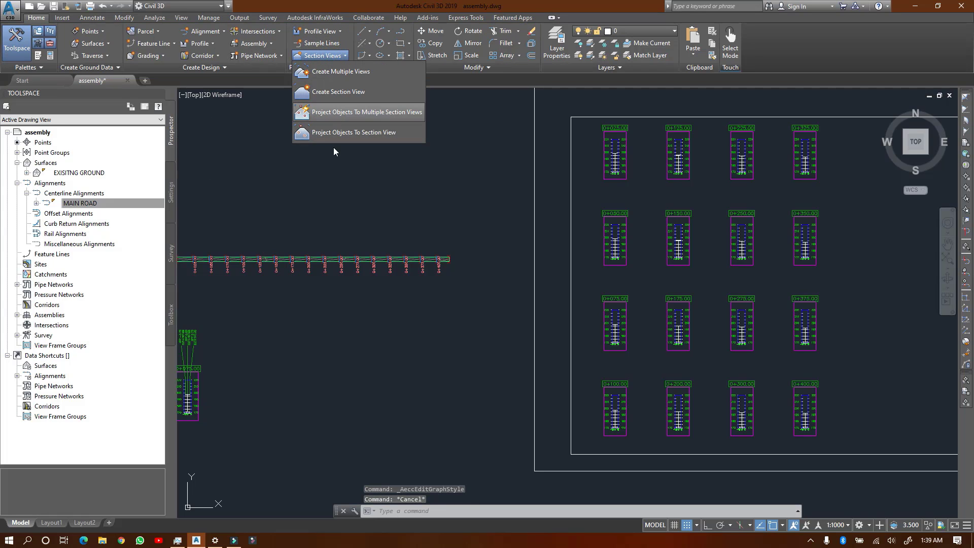
pyautogui.scroll(-5, 487, 292)
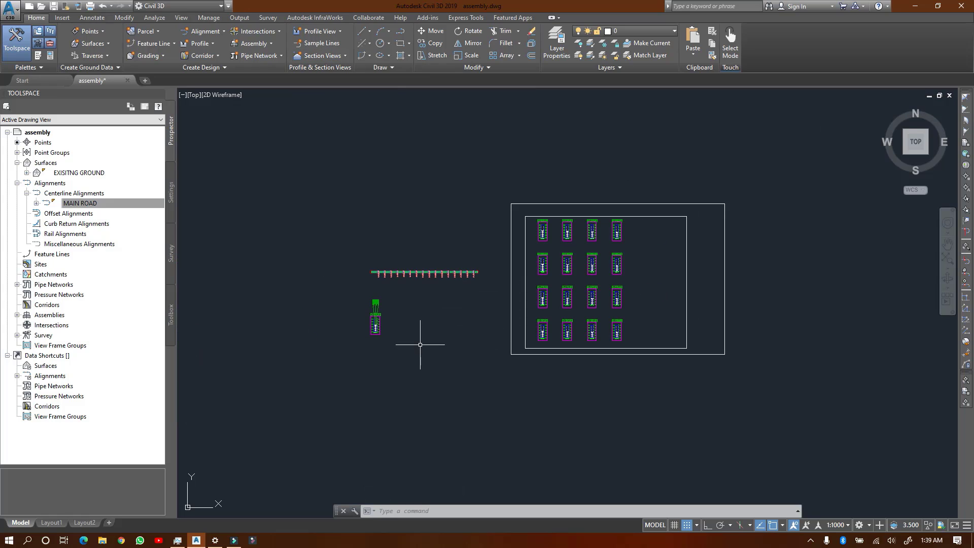
pyautogui.scroll(5, 420, 344)
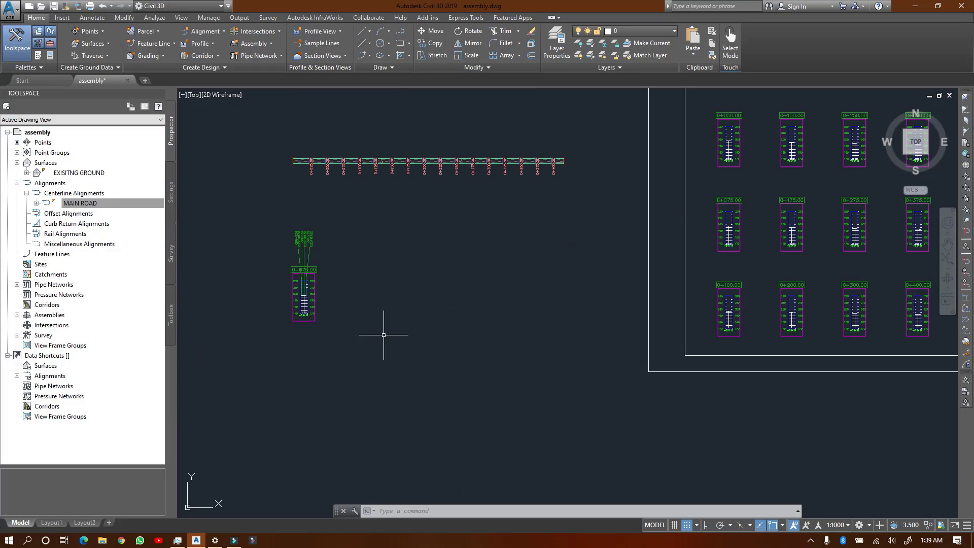
pyautogui.moveTo(384, 335)
pyautogui.scroll(-5, 334, 340)
pyautogui.scroll(3, 409, 292)
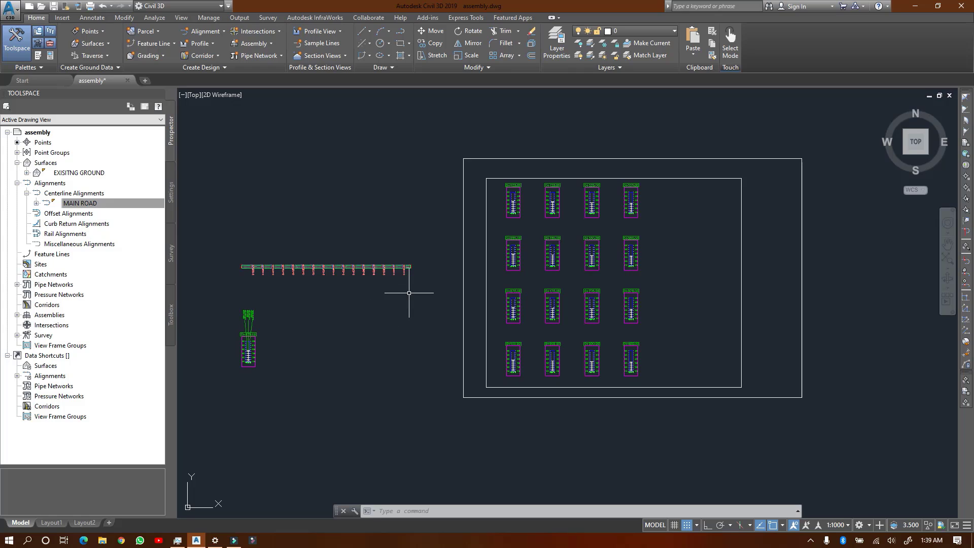
pyautogui.scroll(4, 235, 348)
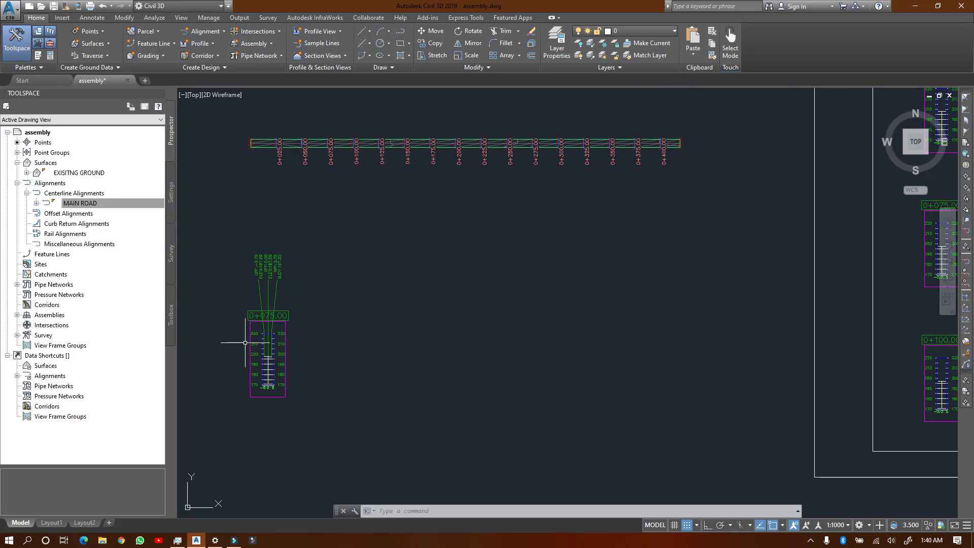
pyautogui.scroll(-2, 259, 332)
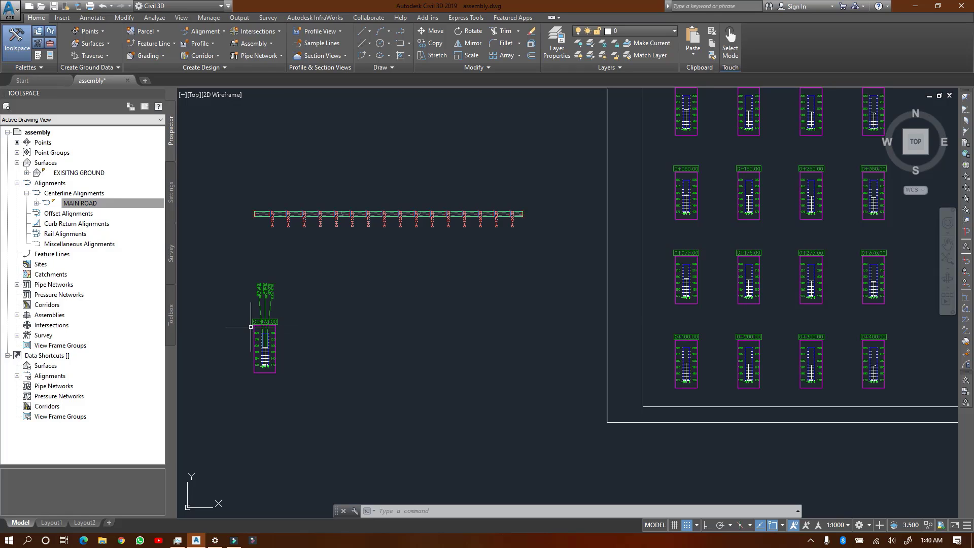
pyautogui.scroll(-2, 250, 326)
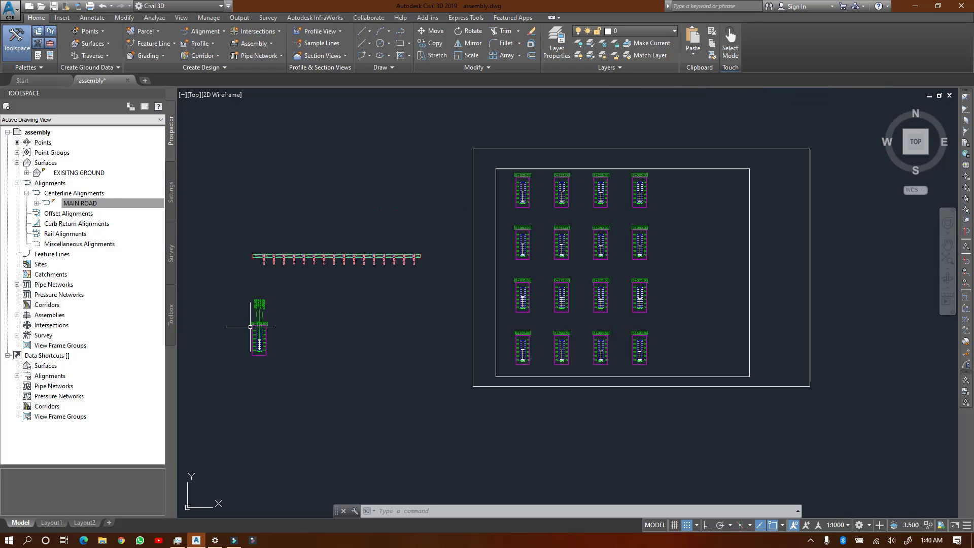